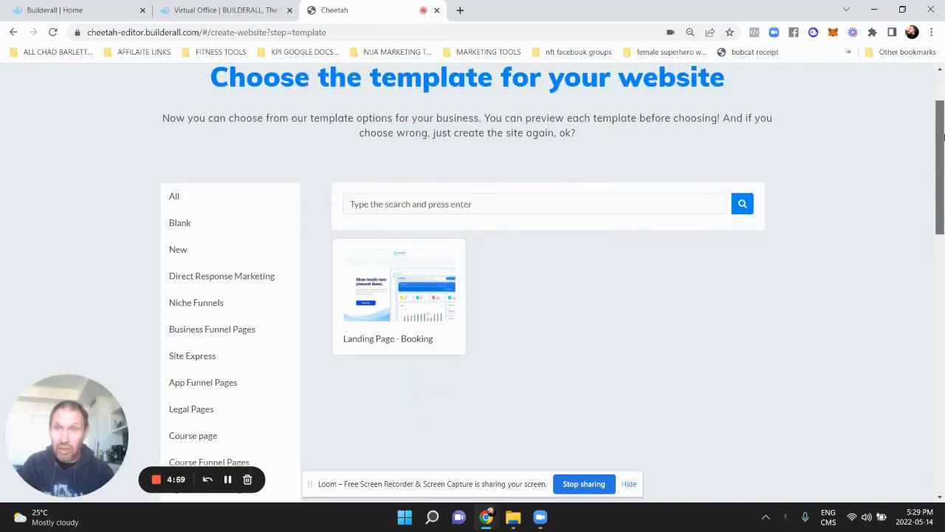
Look through the full list of website template categories, from All down to Blank Page.
scroll(943, 137, "up", 1)
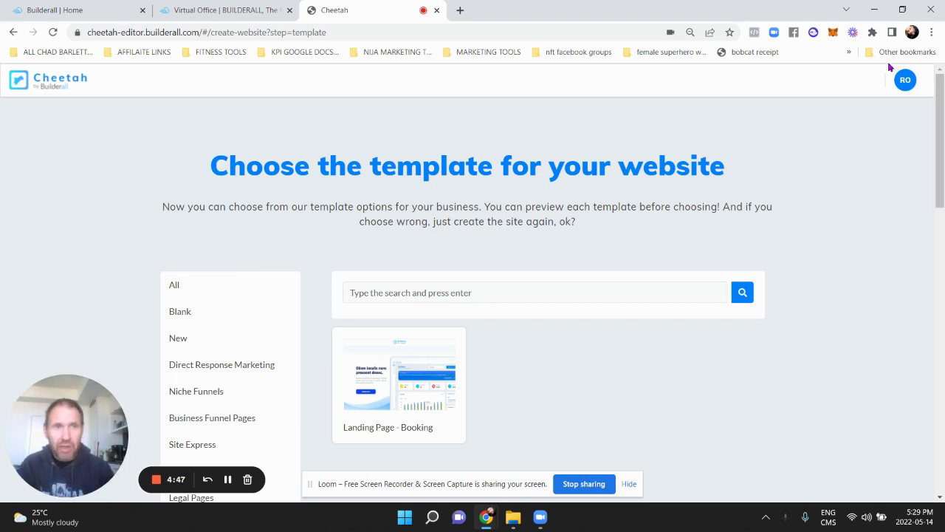
scroll(943, 170, "down", 1)
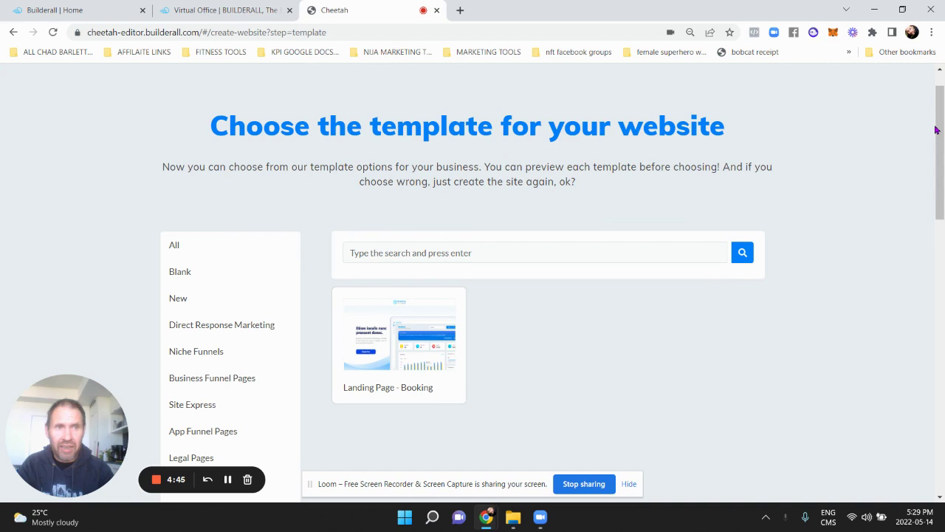
scroll(943, 147, "down", 1)
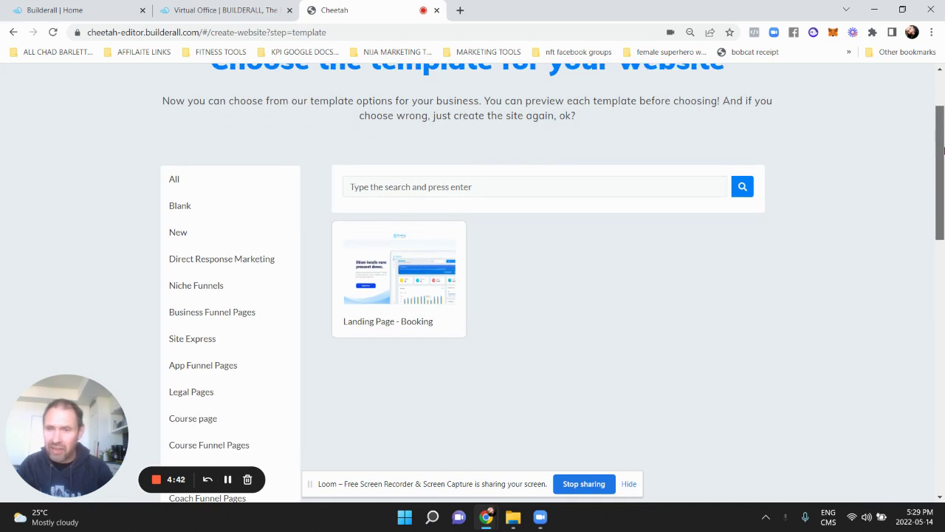
scroll(943, 151, "down", 3)
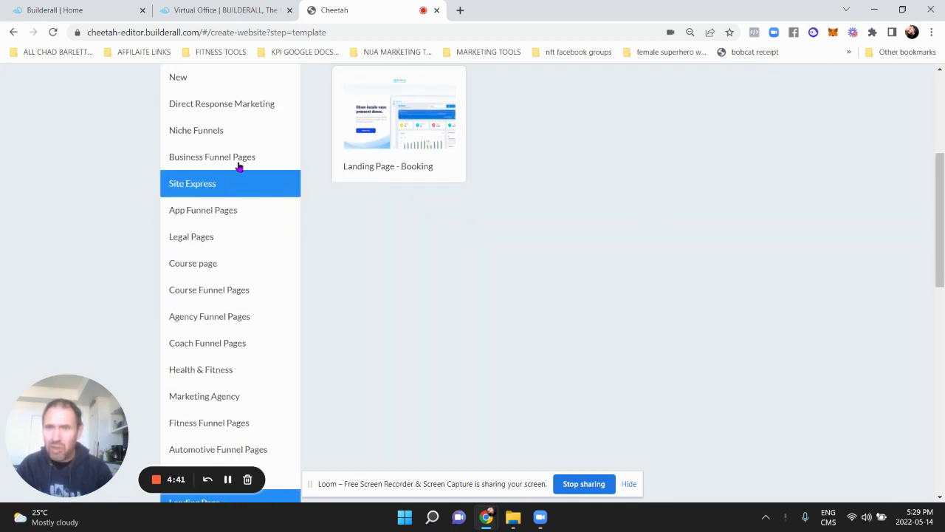
scroll(452, 247, "up", 5)
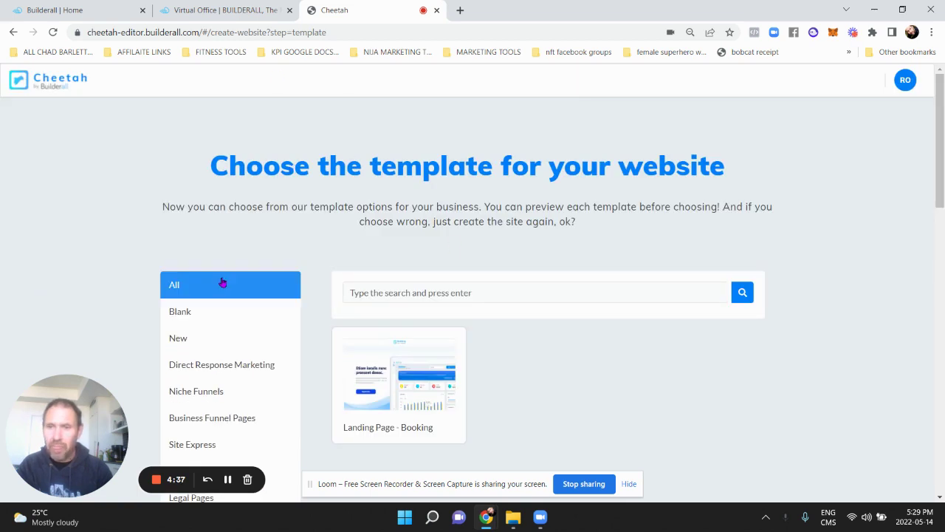
scroll(943, 178, "down", 1)
left_click_drag(943, 177, 942, 356)
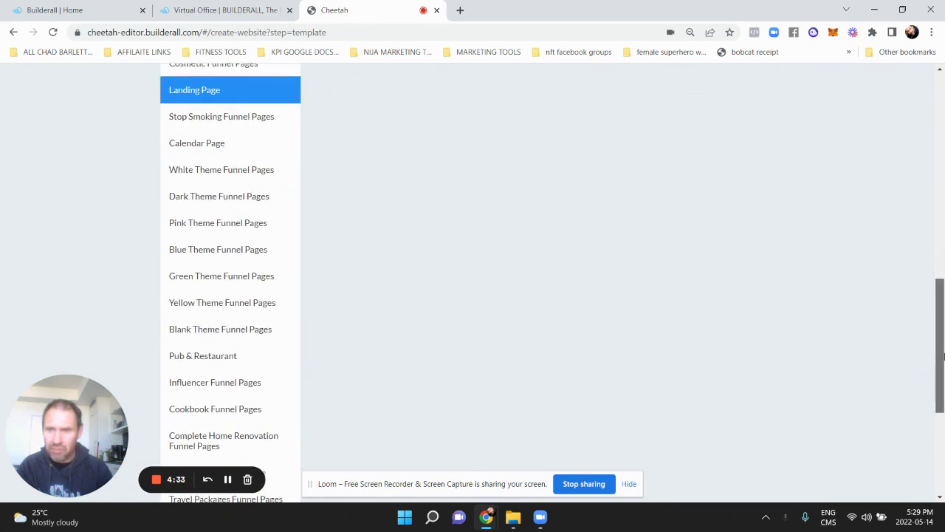
scroll(232, 311, "up", 3)
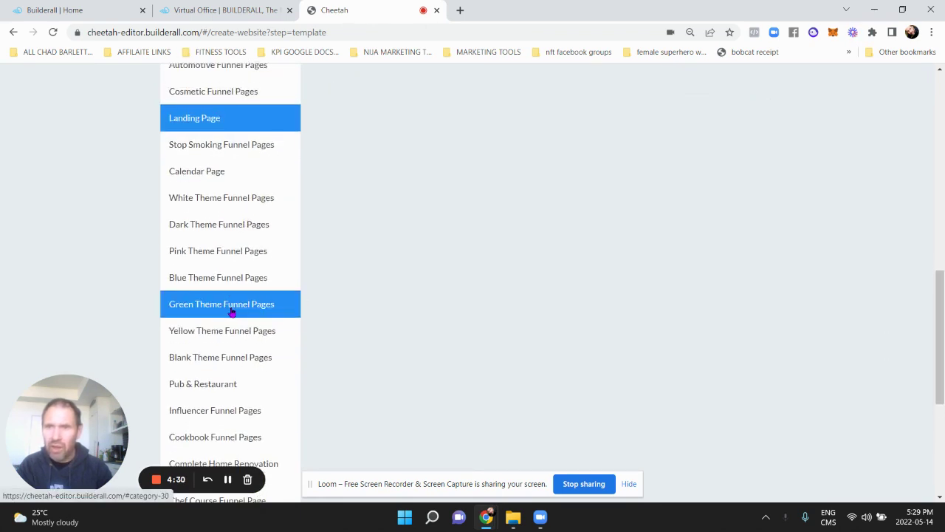
scroll(232, 310, "up", 3)
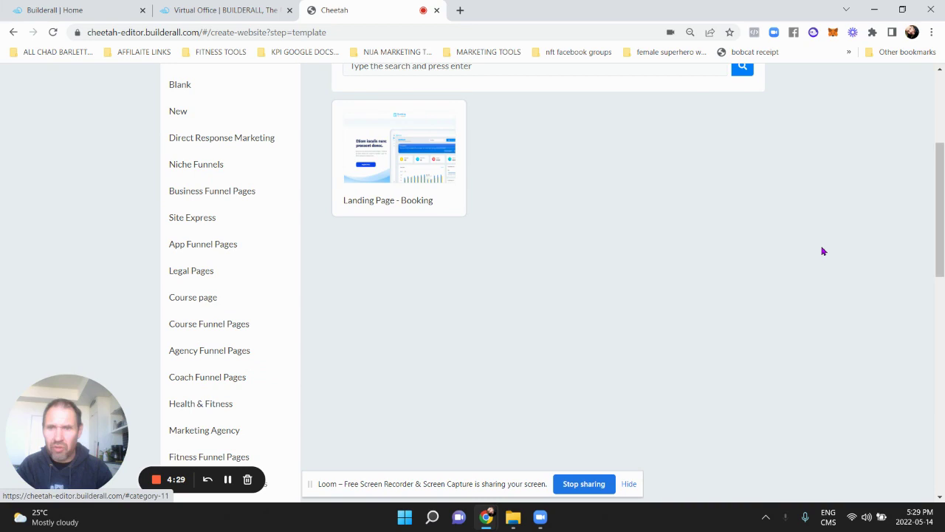
left_click_drag(943, 191, 943, 458)
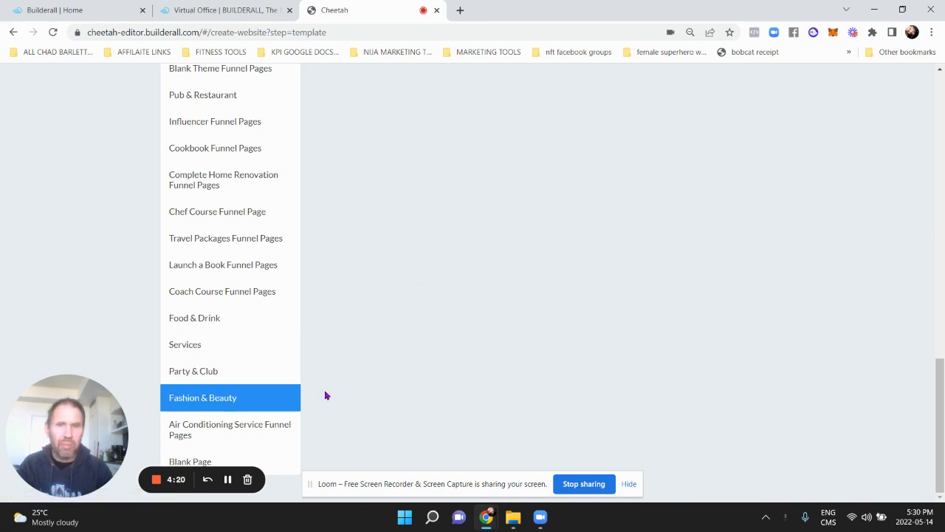
Filter the templates by Niche Funnels and preview the Photographer template's page down to its discount form.
left_click_drag(941, 388, 944, 104)
scroll(940, 104, "down", 1)
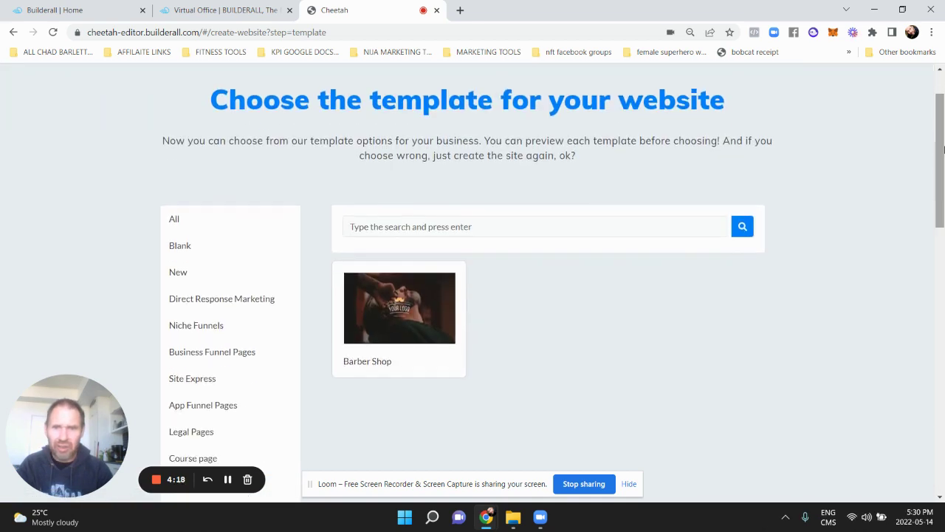
left_click(209, 322)
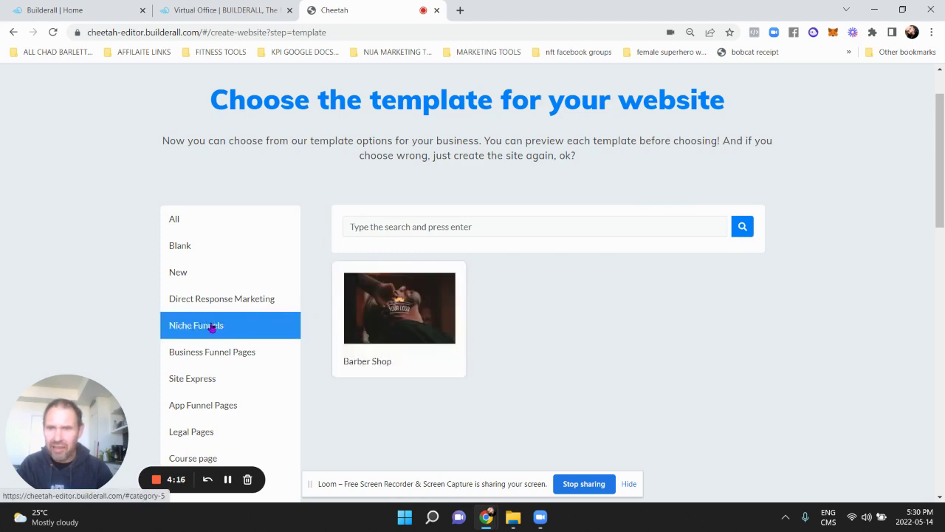
left_click(944, 240)
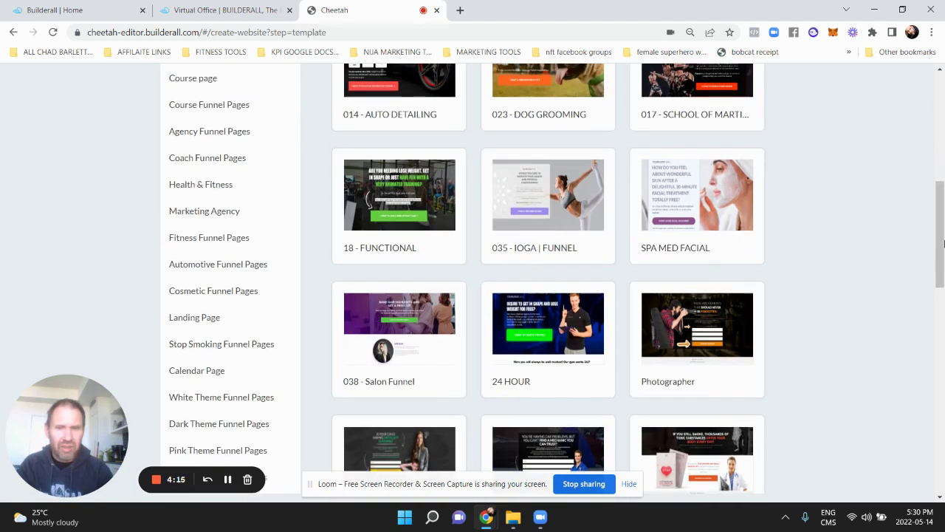
scroll(943, 222, "up", 4)
mouse_move(942, 193)
left_mouse_down()
mouse_move(942, 422)
mouse_move(942, 276)
left_mouse_up()
mouse_move(642, 303)
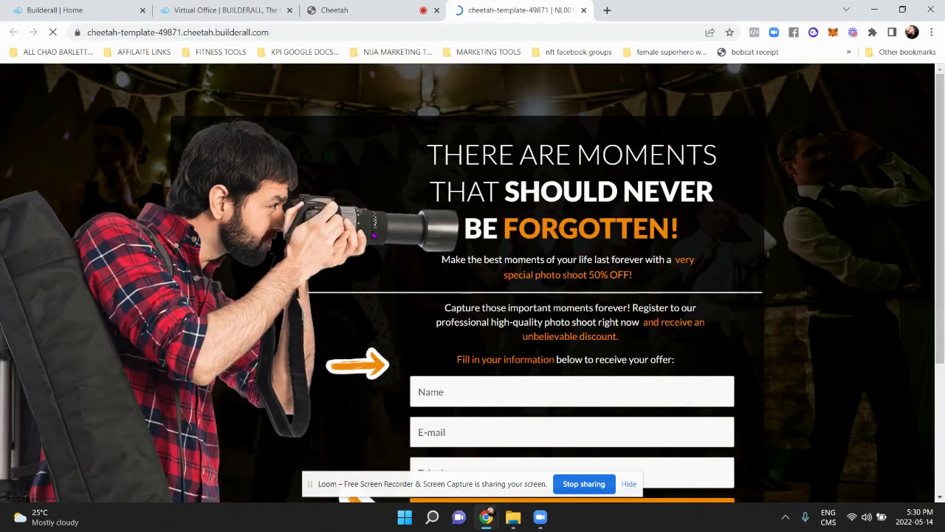
scroll(943, 255, "down", 2)
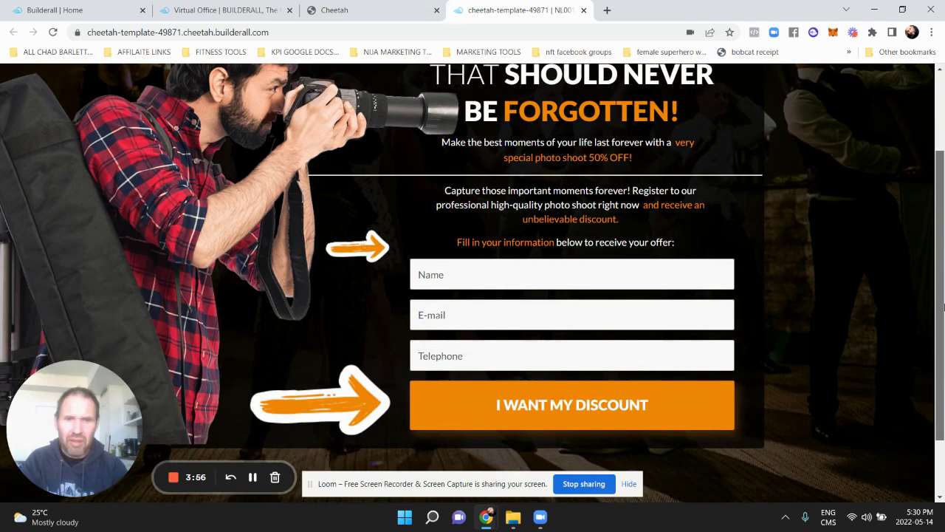
scroll(943, 255, "up", 1)
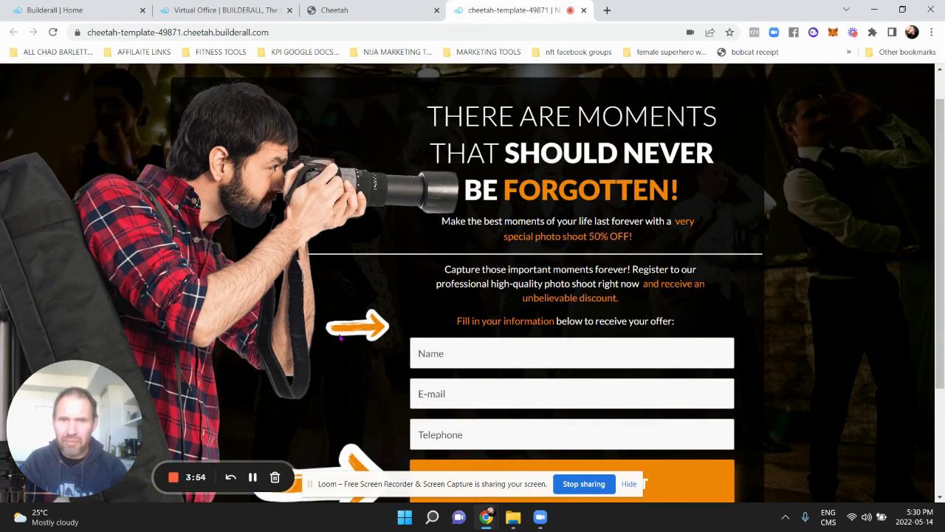
Return to the template list, choose the Photographer template for the website and save the choice.
left_click(366, 5)
mouse_move(716, 303)
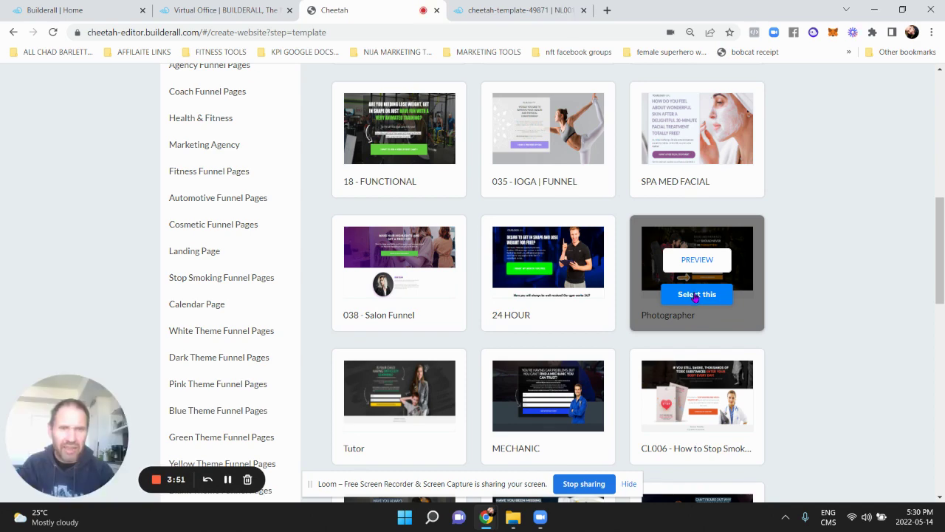
left_click(695, 295)
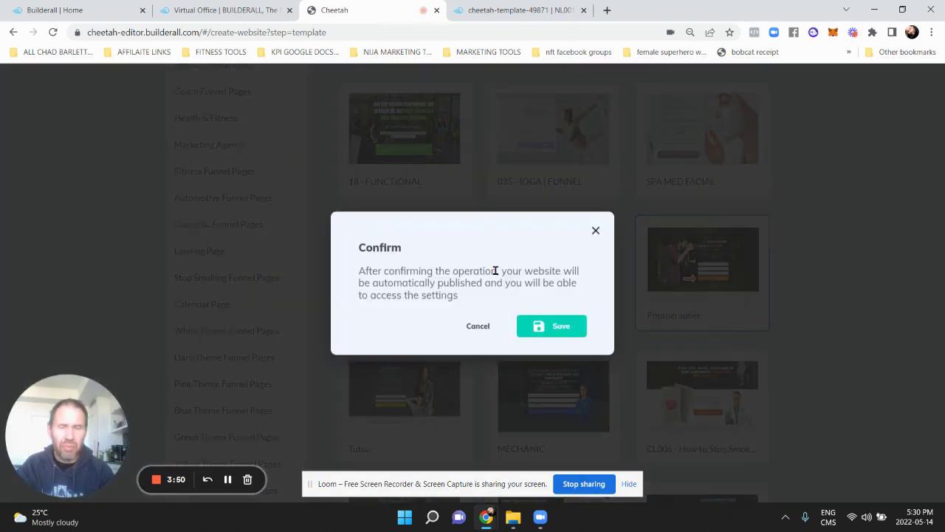
left_click(558, 330)
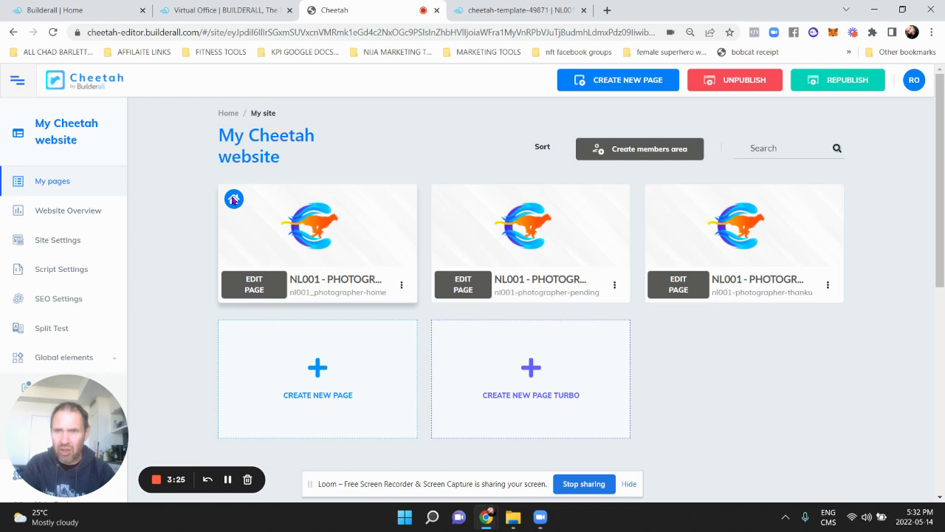
Open the photographer home page in the page editor, skip the introductory tour and collapse the element sidebar.
left_click(243, 281)
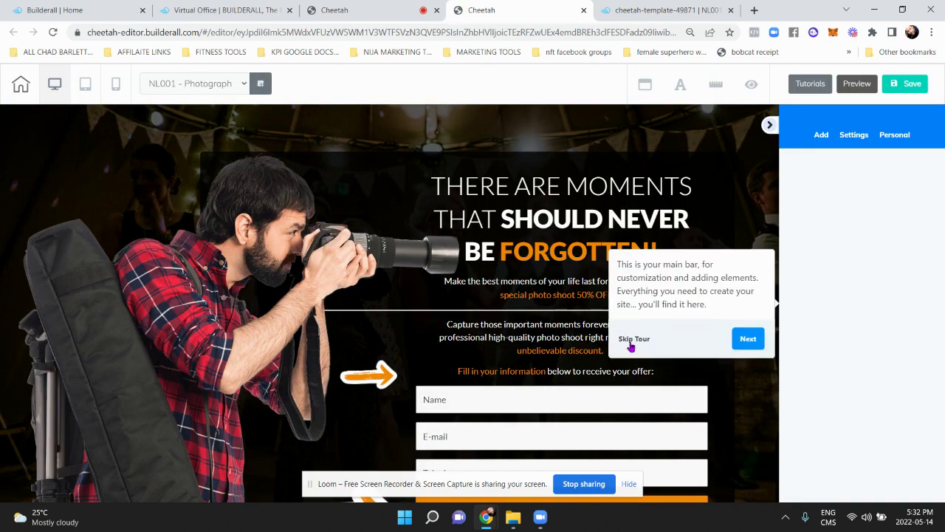
left_click(628, 339)
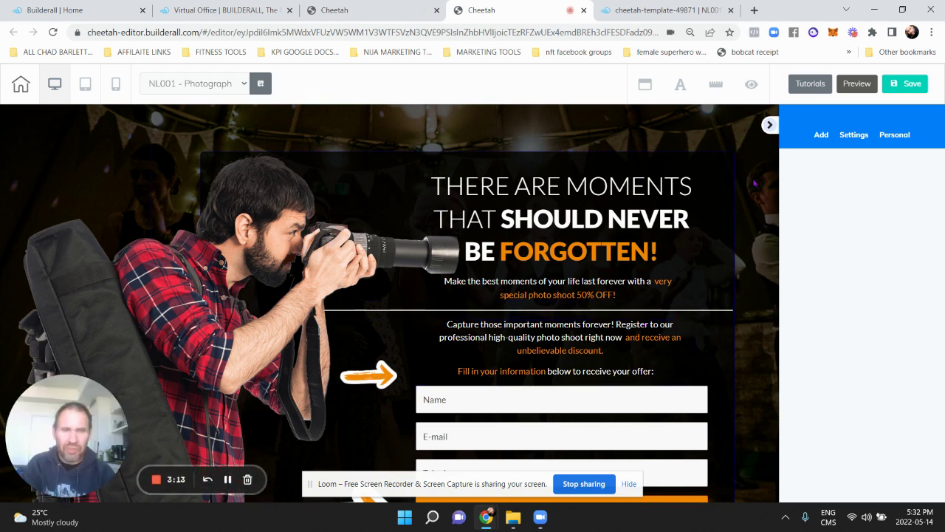
left_click(769, 125)
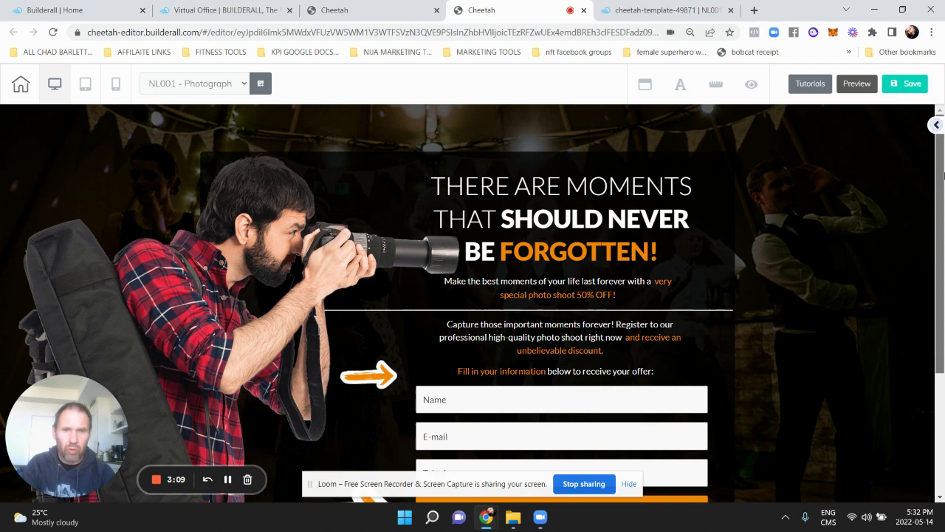
Open the "There are moments that should never be forgotten!" headline for text editing and select its entire text.
mouse_move(941, 178)
left_mouse_down()
mouse_move(942, 226)
mouse_move(943, 190)
left_mouse_up()
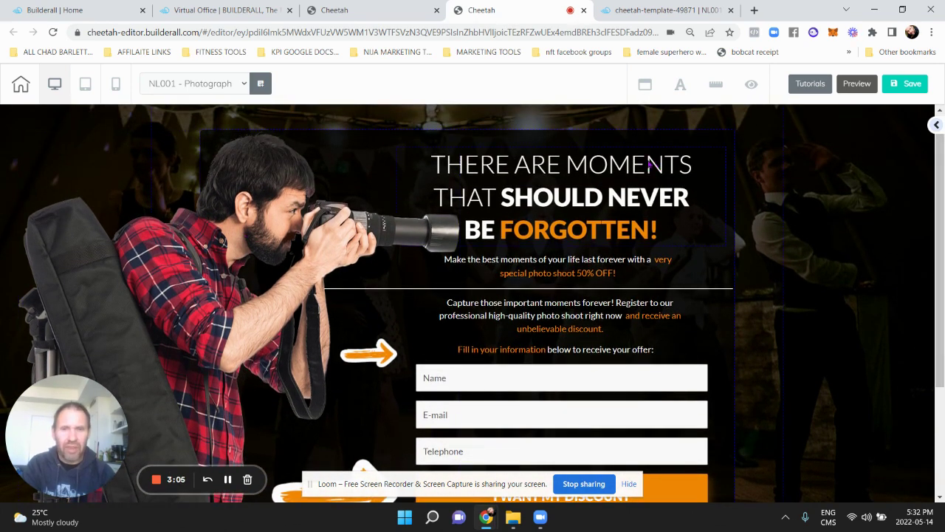
left_click(520, 181)
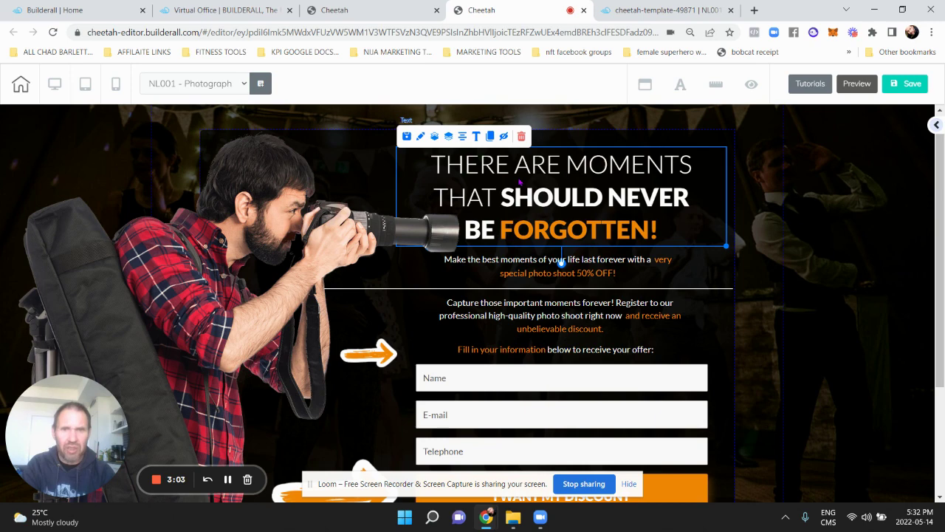
left_click(479, 140)
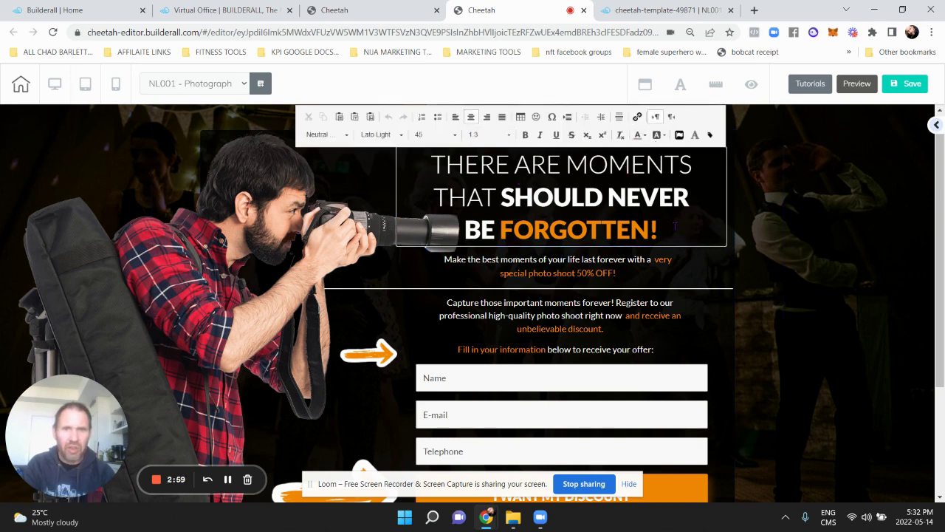
left_click_drag(674, 227, 435, 156)
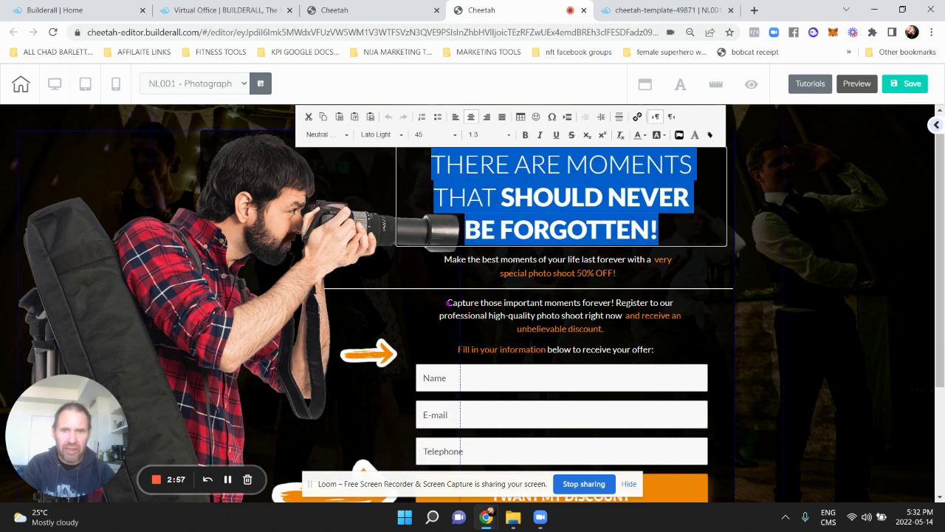
left_click(449, 303)
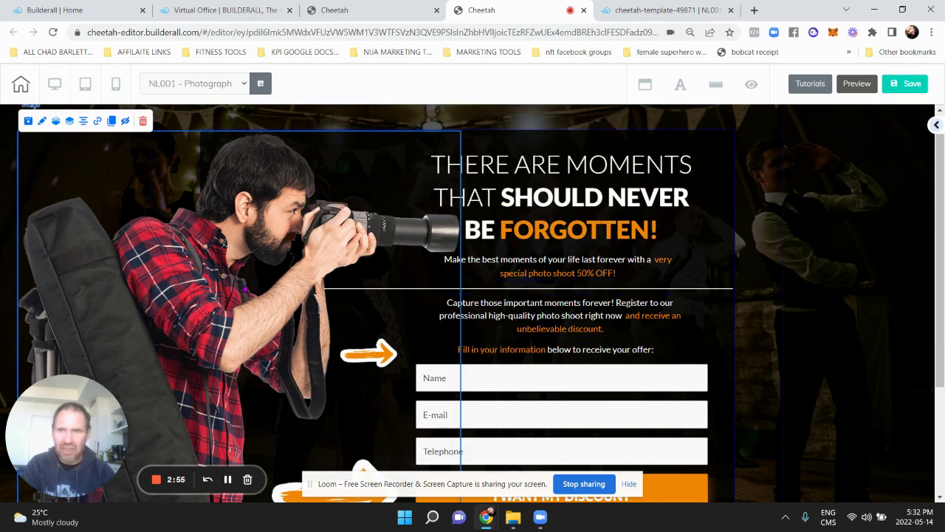
Select the discount sign-up form, then move the photographer image down and slightly left on the page.
scroll(529, 408, "down", 2)
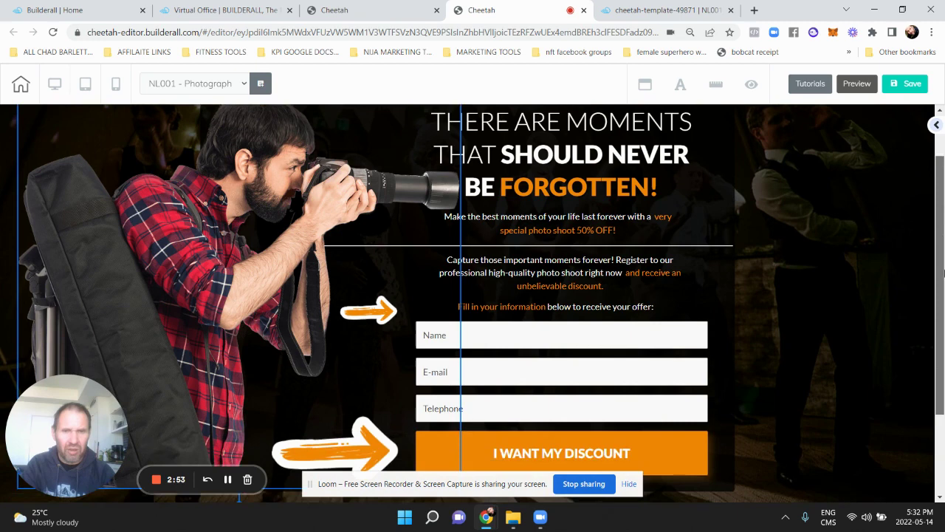
left_click(602, 389)
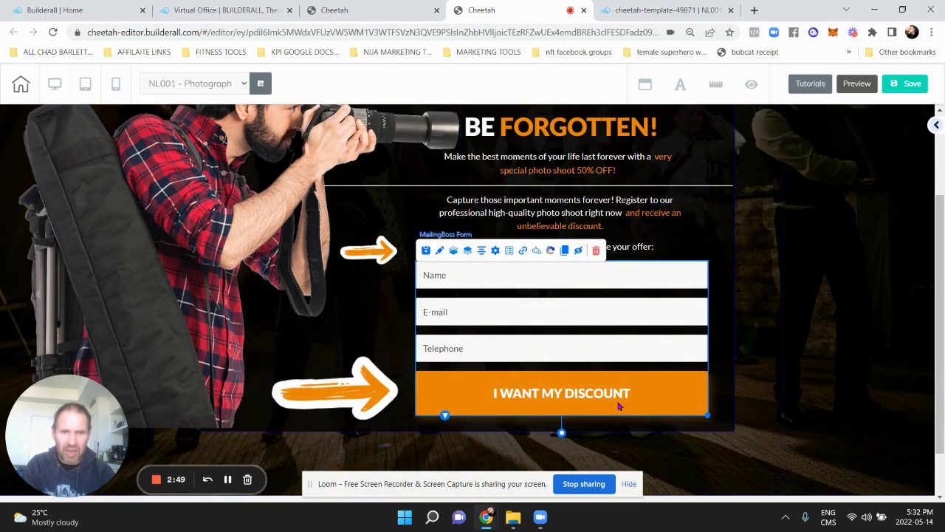
left_click(441, 254)
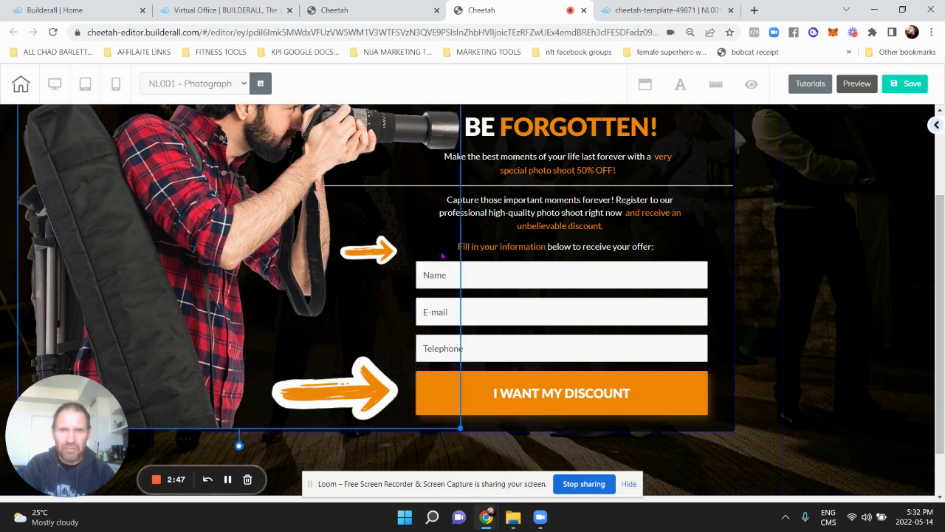
left_click_drag(276, 225, 268, 285)
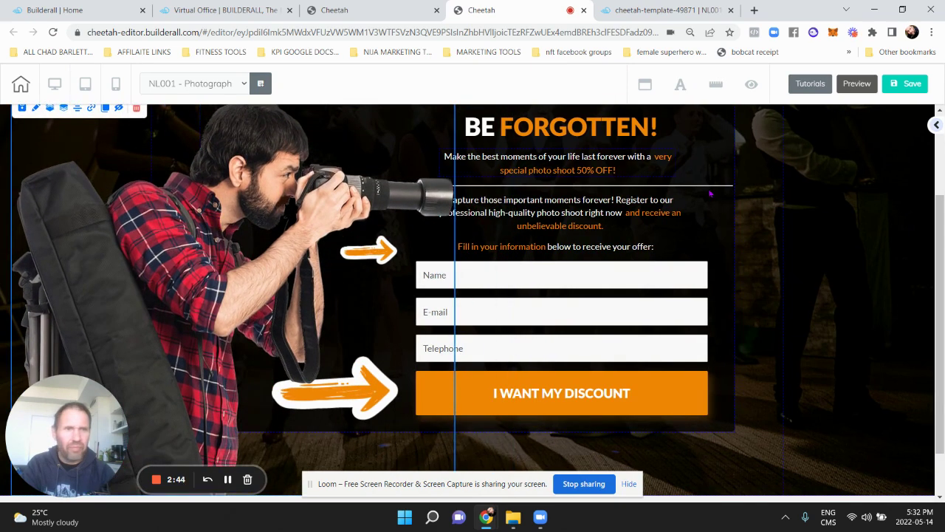
Show the settings of the MailingBoss form and expand its General Settings and General Colors options.
left_click(935, 125)
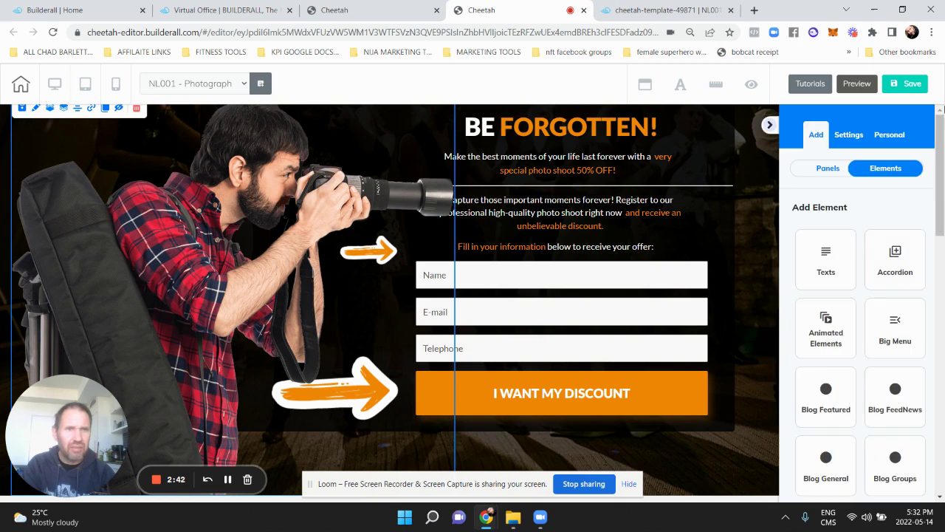
left_click(526, 396)
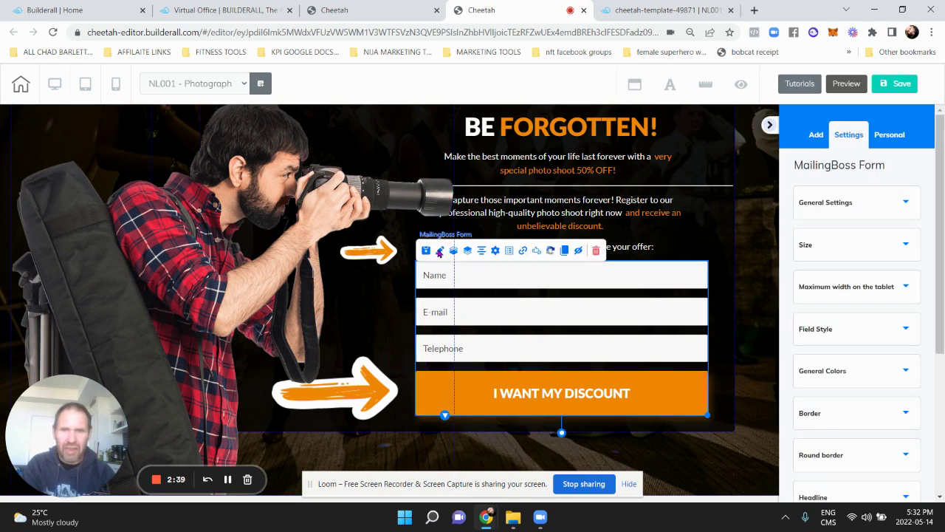
left_click(438, 253)
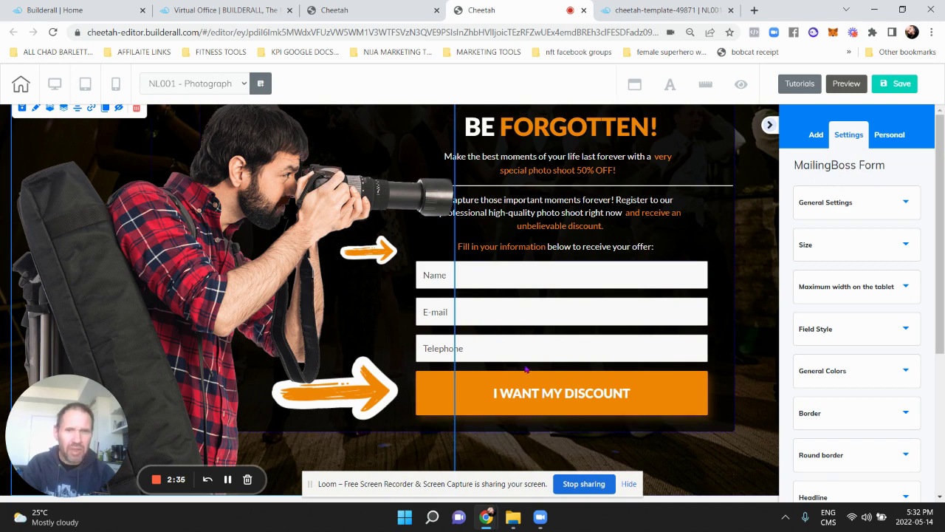
left_click(842, 202)
left_click_drag(944, 223, 943, 295)
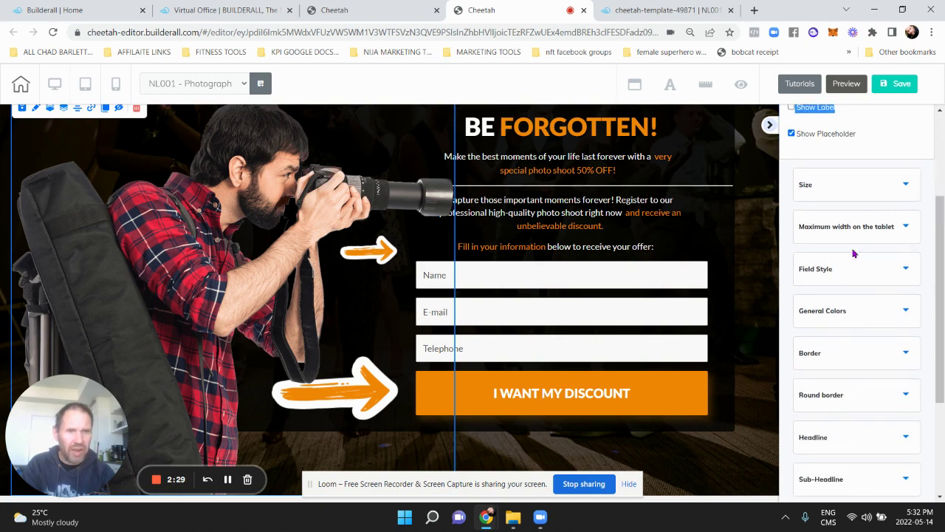
left_click(858, 303)
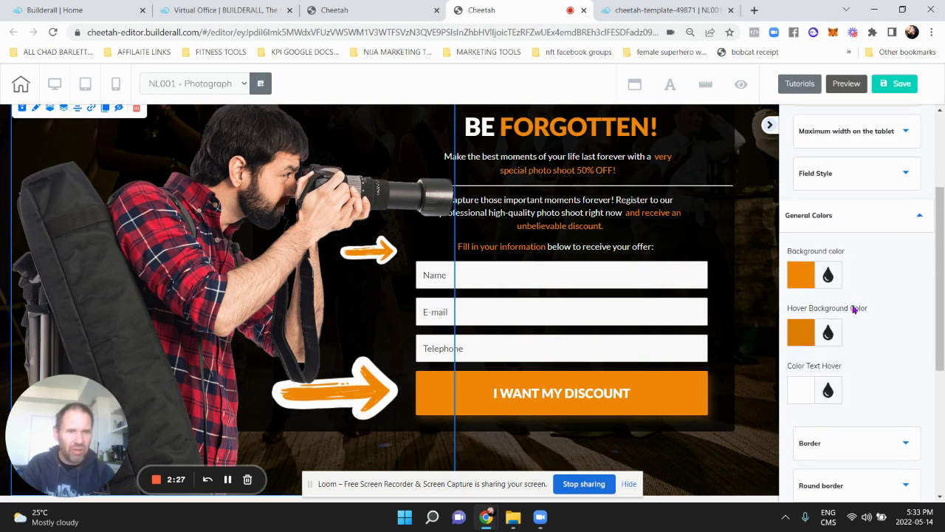
Change the background color of the form's "I WANT MY DISCOUNT" button to green 2AA486 and collapse the settings sidebar.
left_click_drag(804, 253, 802, 262)
left_click(804, 275)
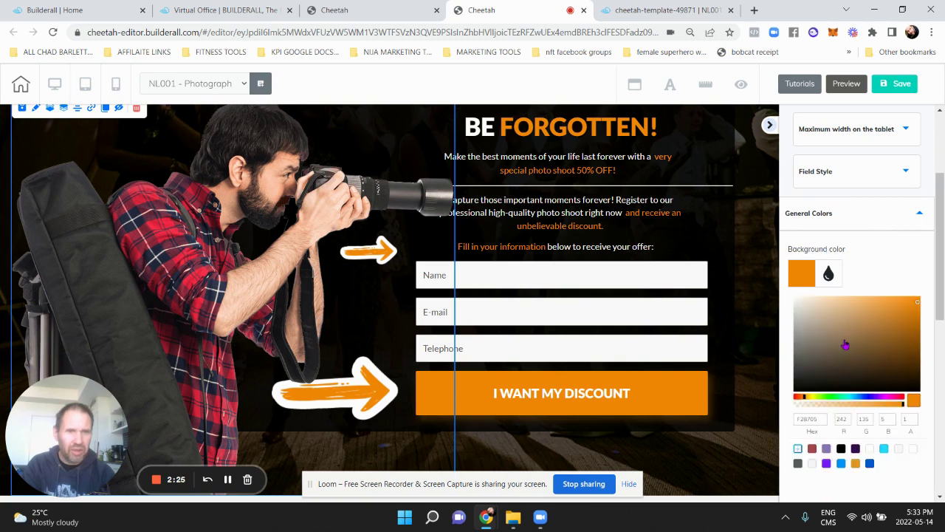
left_click(837, 333)
left_click(846, 399)
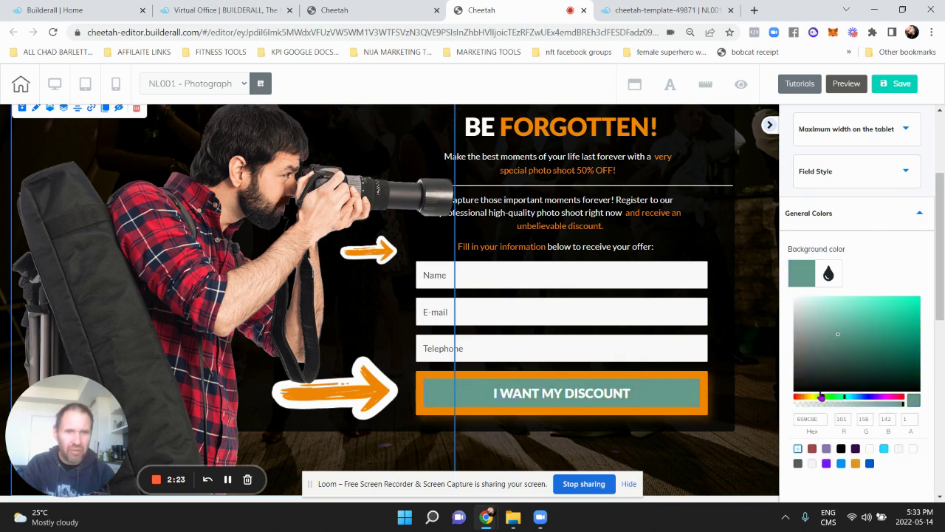
left_click_drag(860, 347, 888, 331)
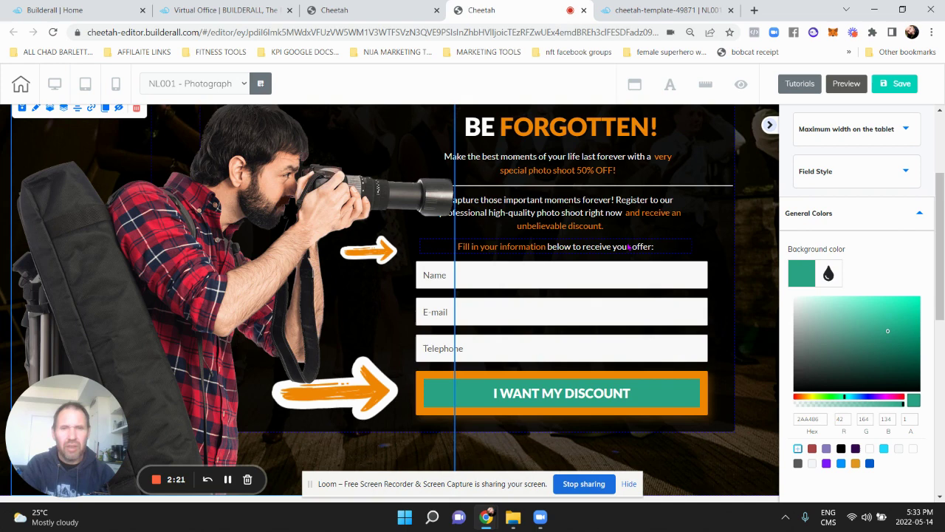
left_click(771, 127)
Show the photographer image's General Settings and the library for changing the image, then leave without picking a replacement.
left_click(221, 220)
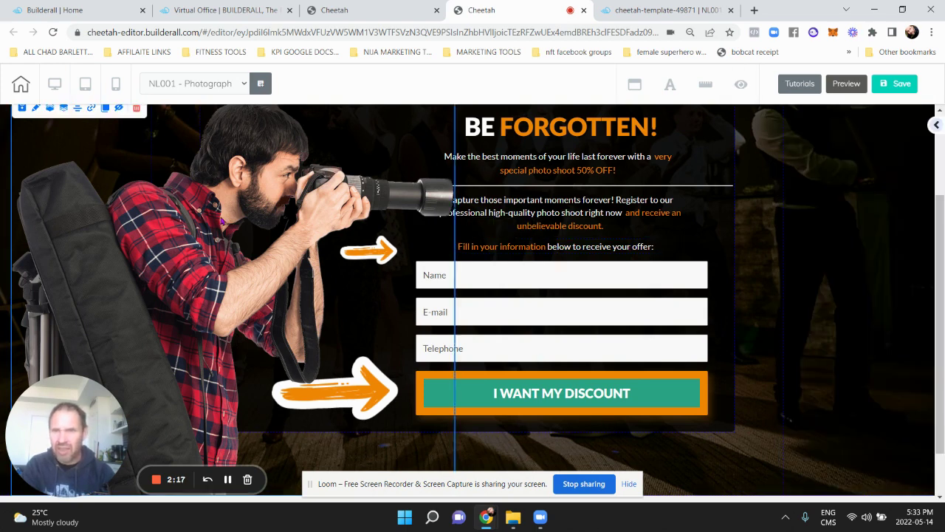
left_click(35, 109)
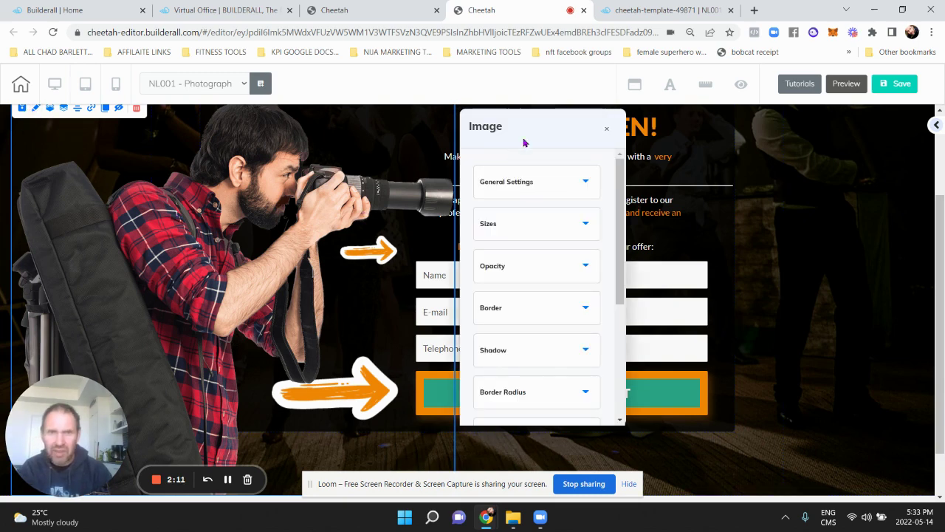
left_click_drag(523, 131, 546, 134)
left_click(544, 188)
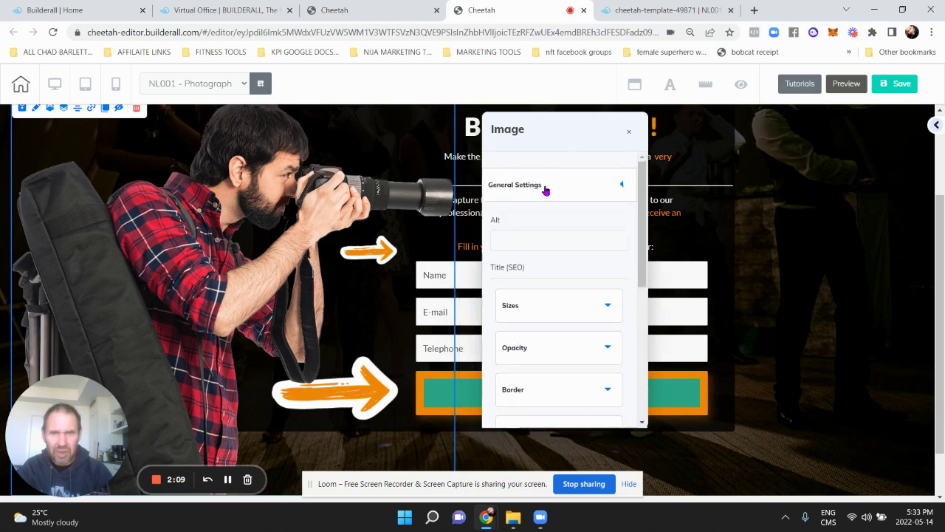
scroll(568, 330, "down", 2)
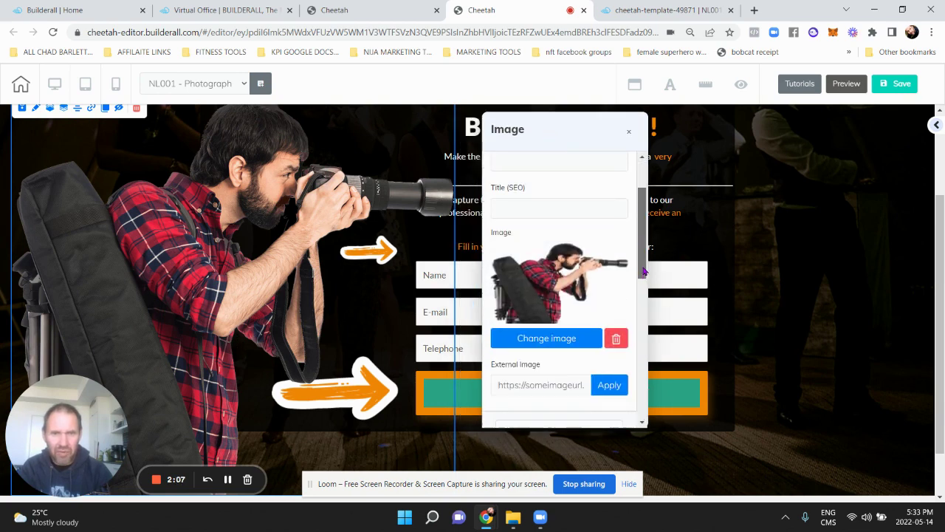
left_click(569, 330)
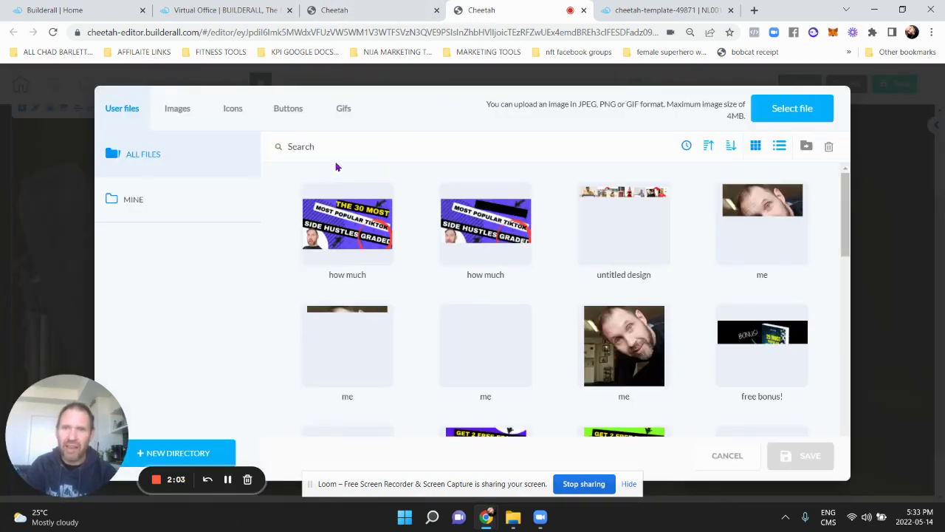
left_click(738, 459)
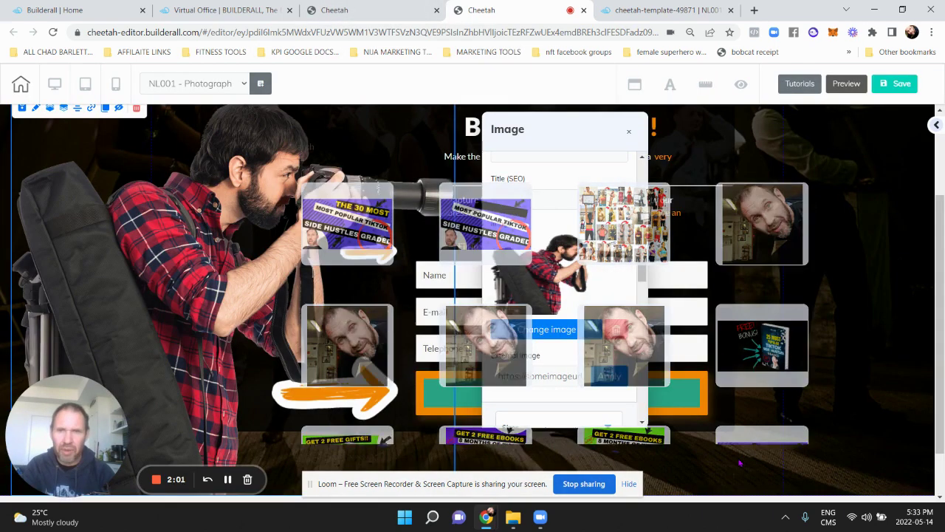
left_click(631, 232)
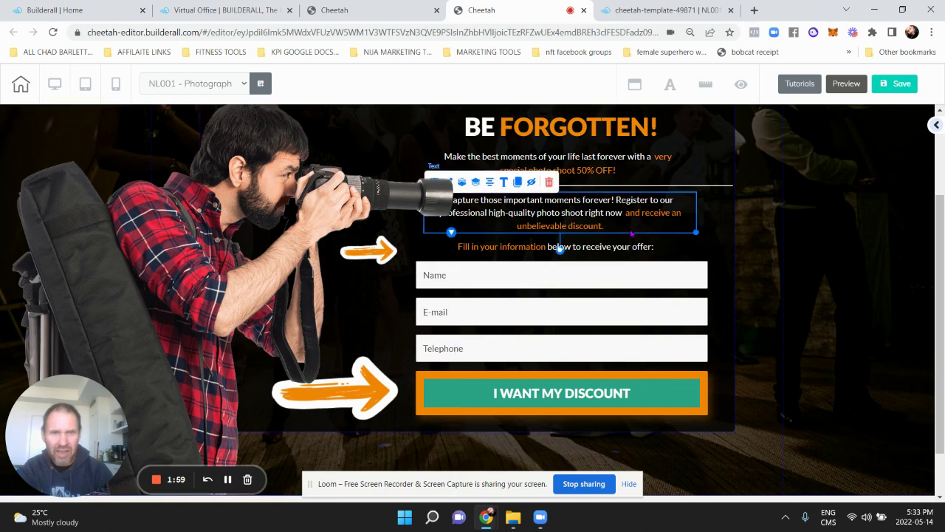
left_click(607, 259)
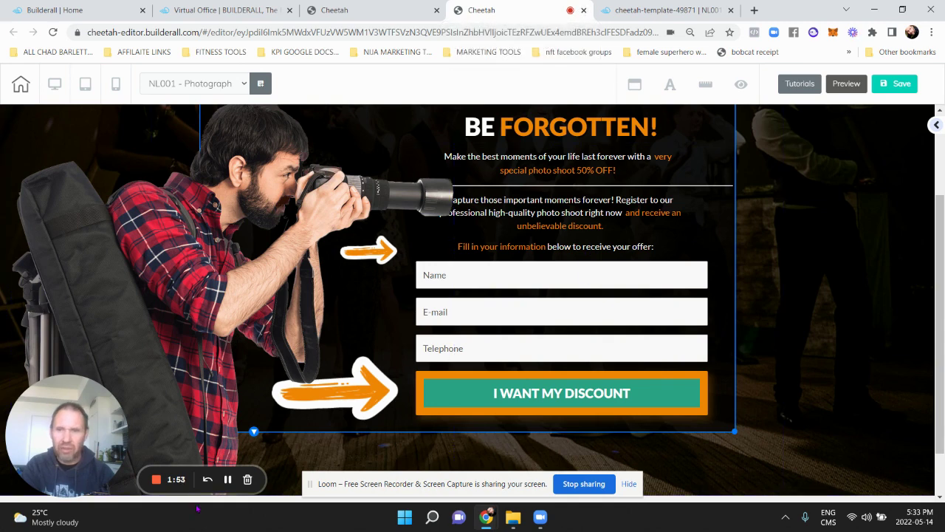
Select the MailingBoss form and look through the mailing lists it can be connected to.
left_click(558, 287)
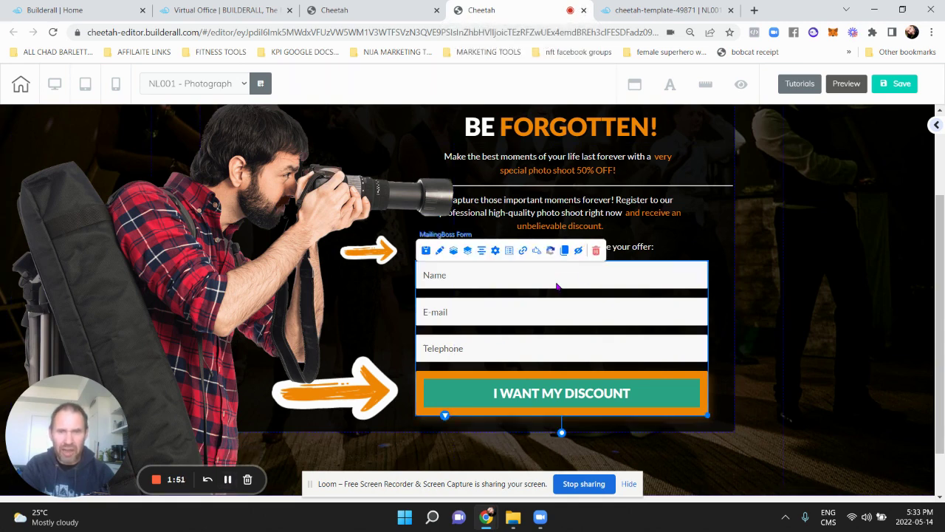
left_click(496, 250)
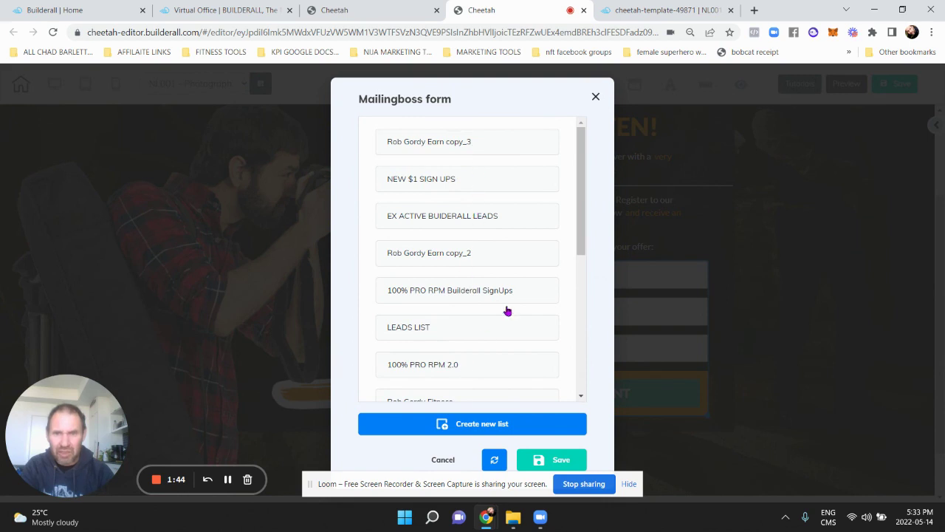
left_click_drag(582, 166, 581, 210)
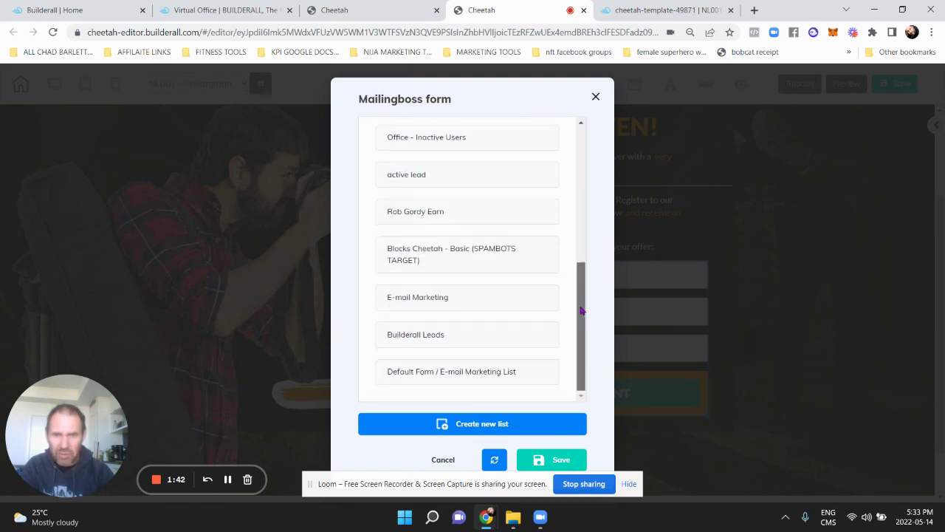
left_click_drag(581, 310, 597, 141)
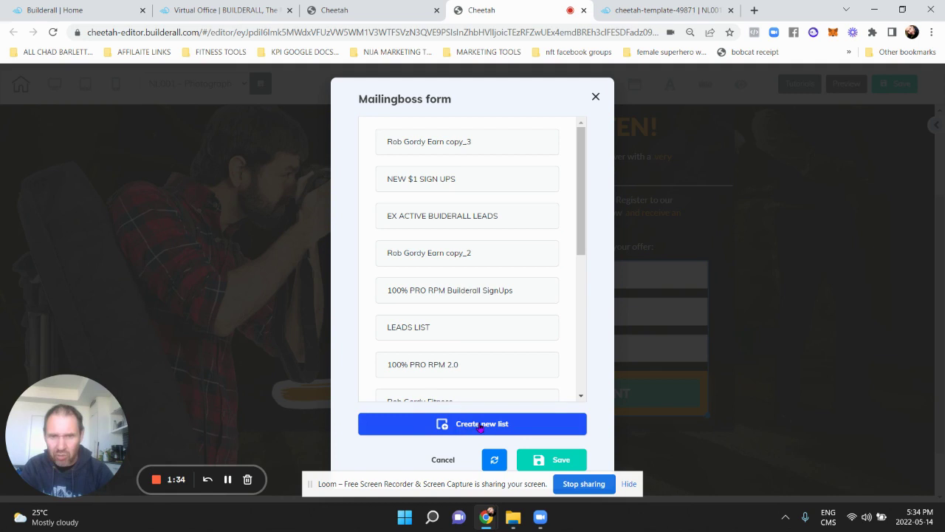
Show the options for creating a new mailing list, then close the form's list selection without saving.
left_click(441, 428)
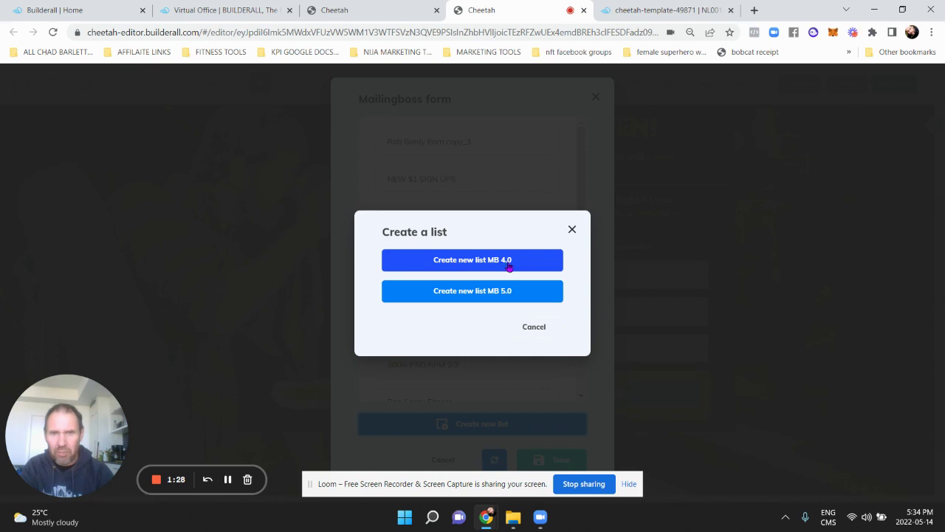
left_click(571, 231)
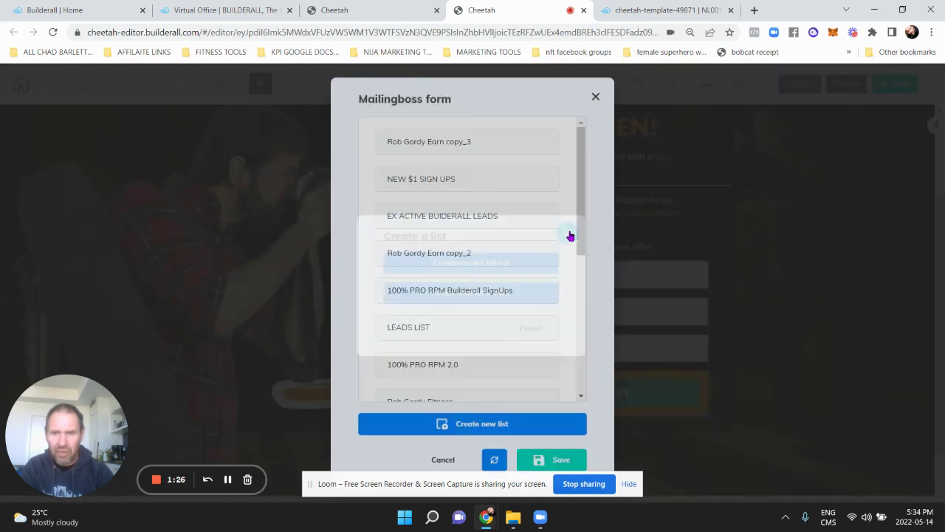
scroll(588, 153, "down", 5)
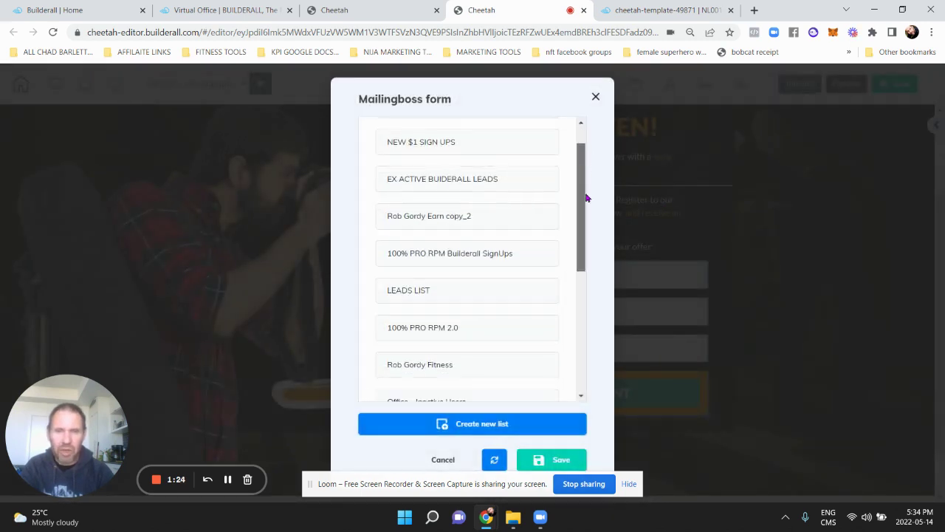
left_click(596, 97)
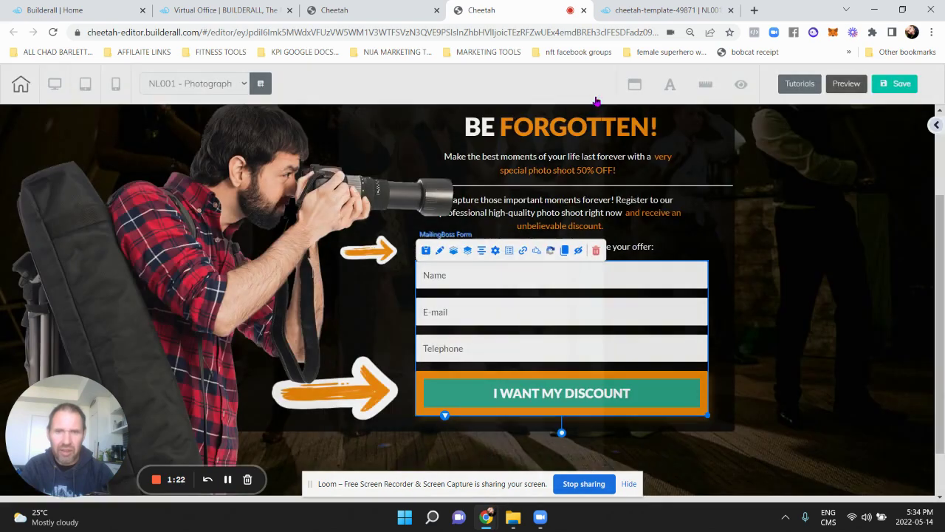
Link both Subscribe pending and Subscribe confirm of the form to the "NL001 - Photographer | PENDING" page and save the list URL settings.
left_click(524, 253)
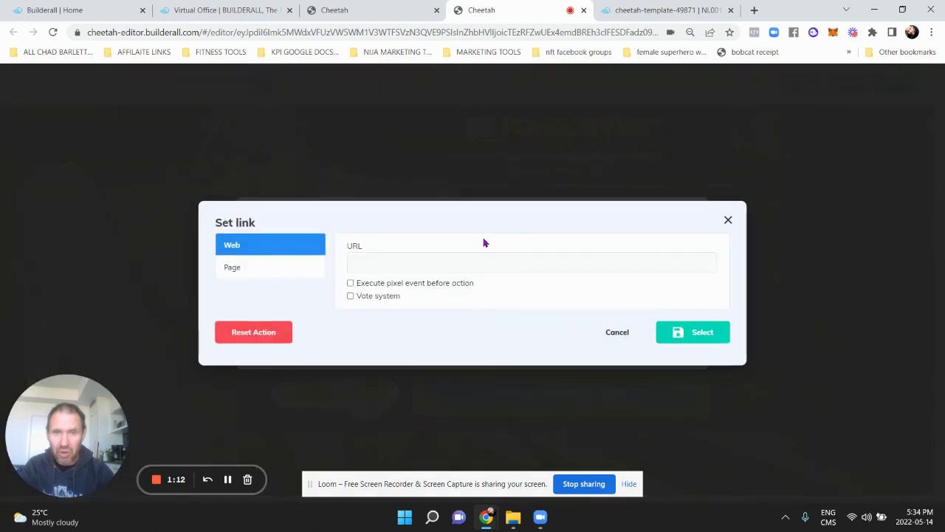
left_click(270, 267)
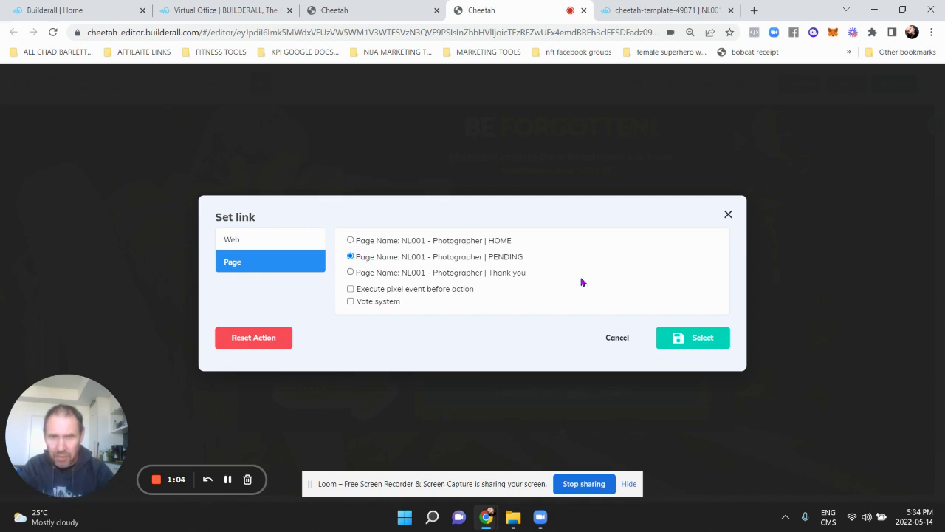
left_click(702, 340)
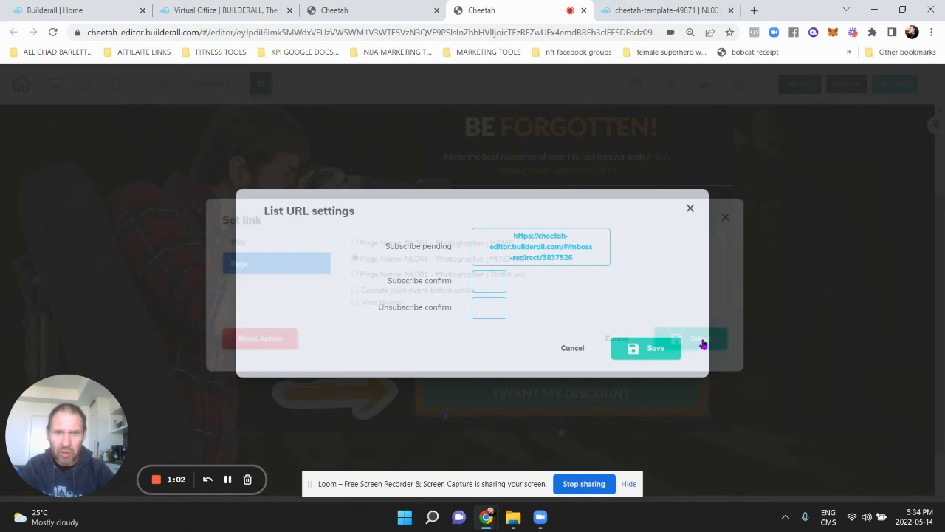
left_click(496, 281)
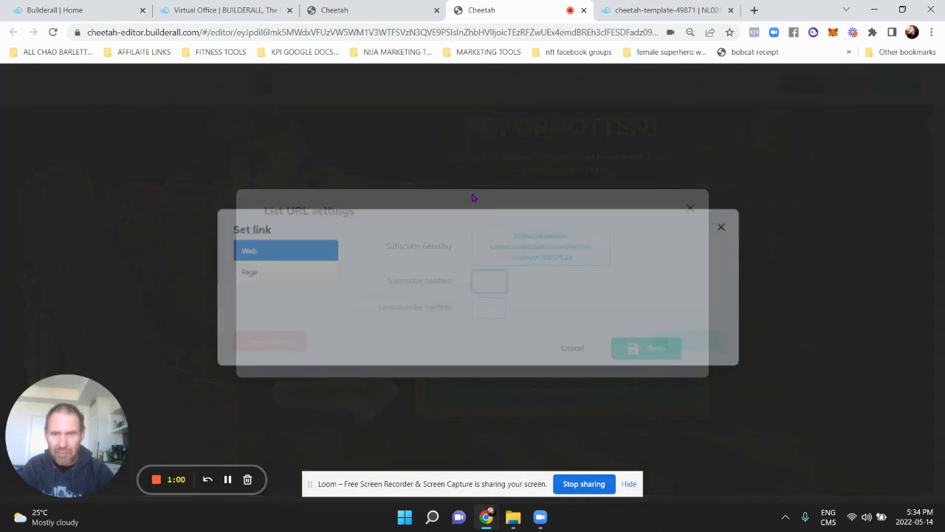
left_click(252, 271)
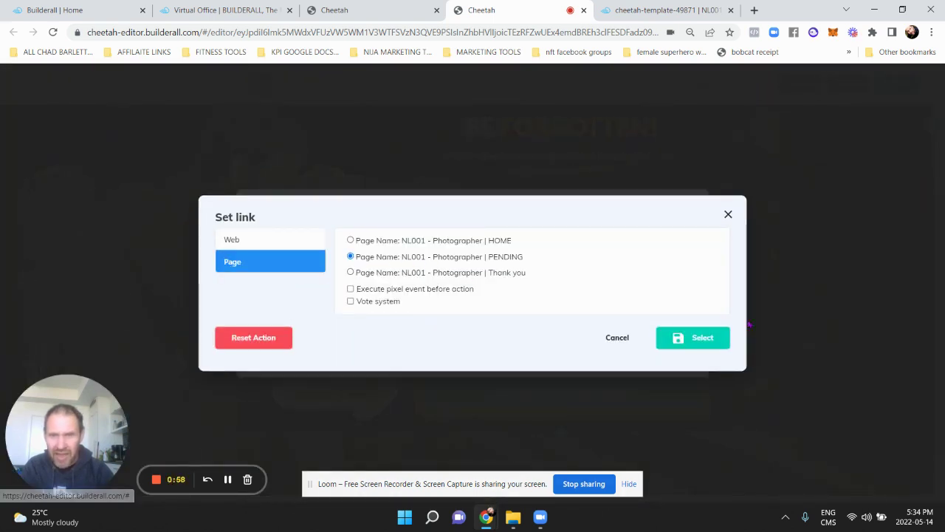
left_click(684, 337)
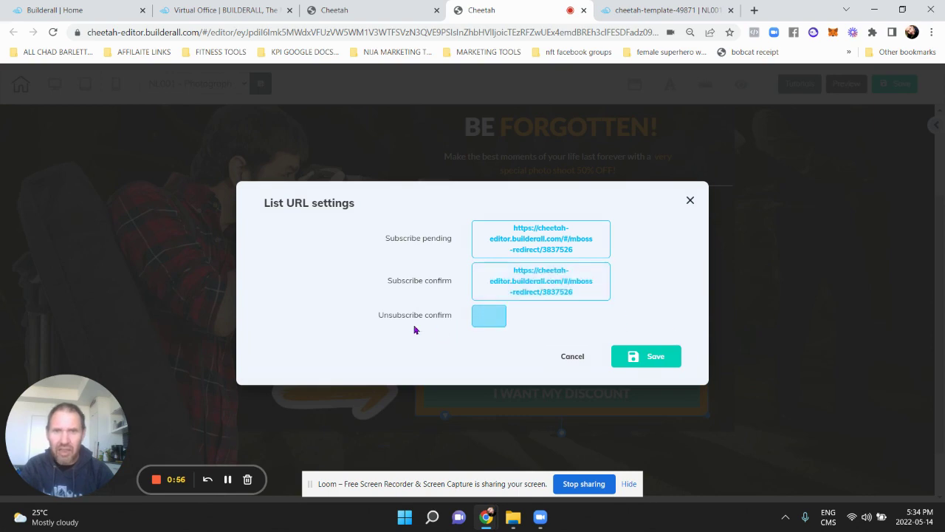
left_click(634, 358)
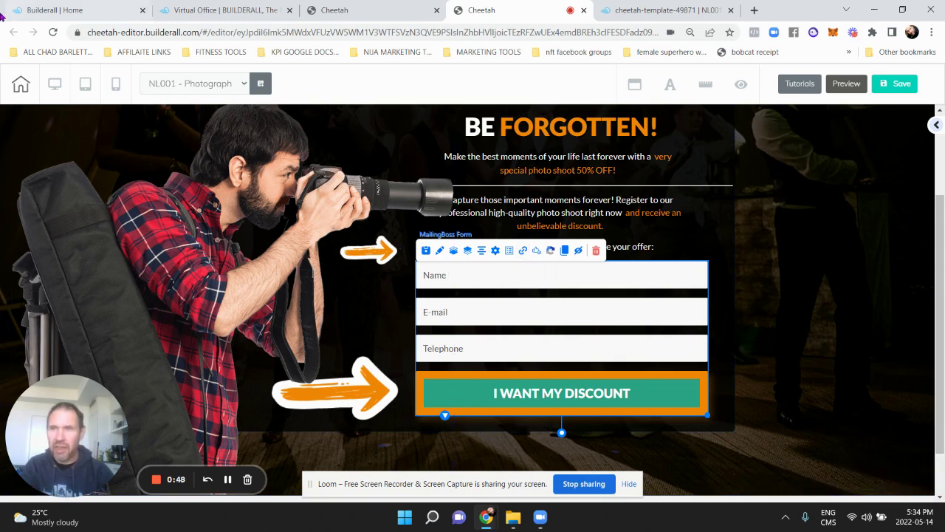
Save the home page and publish the site, then save and exit to the website's page overview.
left_click(890, 88)
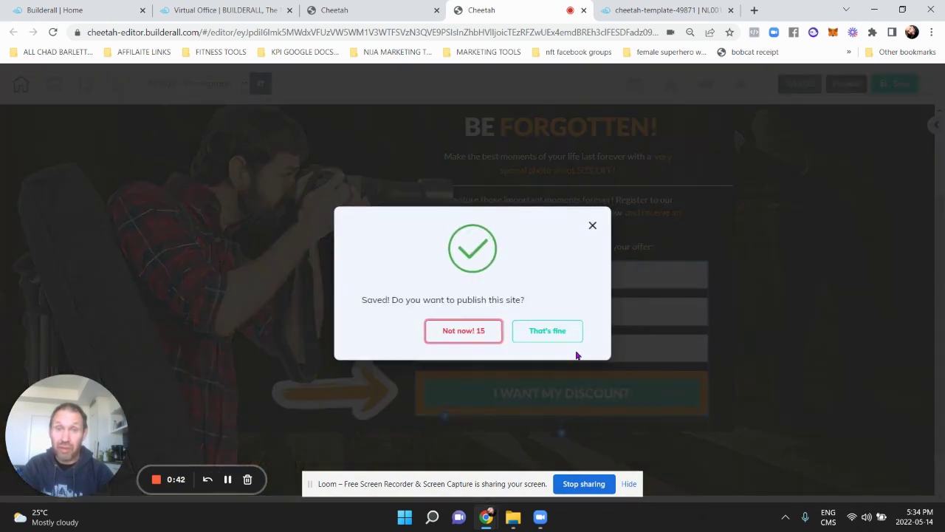
left_click(333, 283)
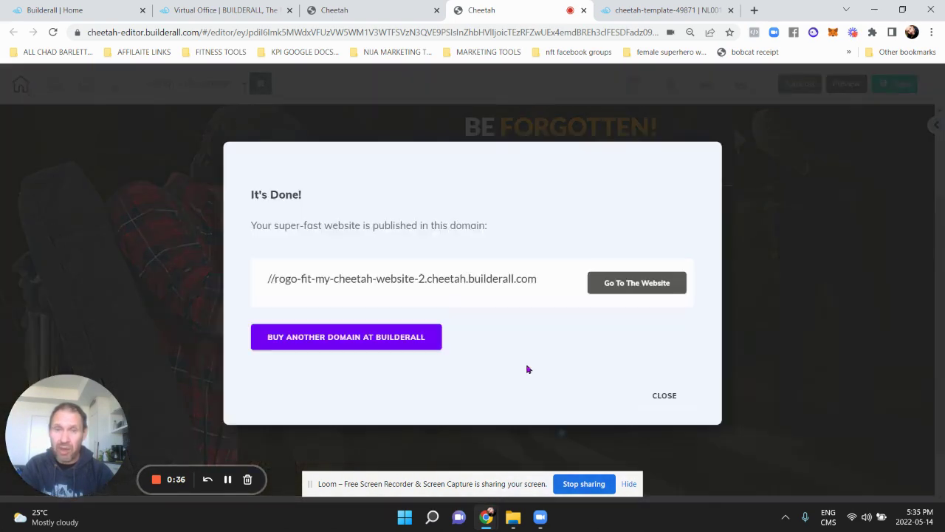
left_click(662, 398)
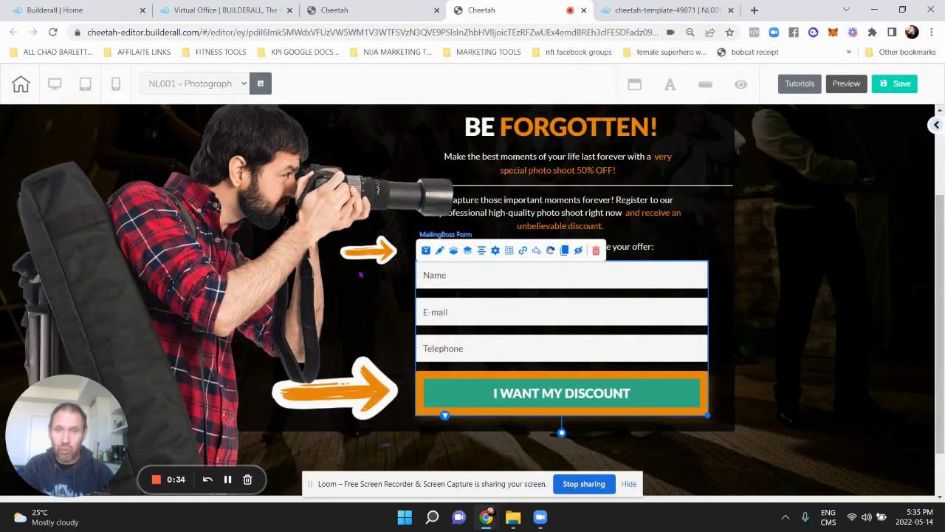
left_click(23, 87)
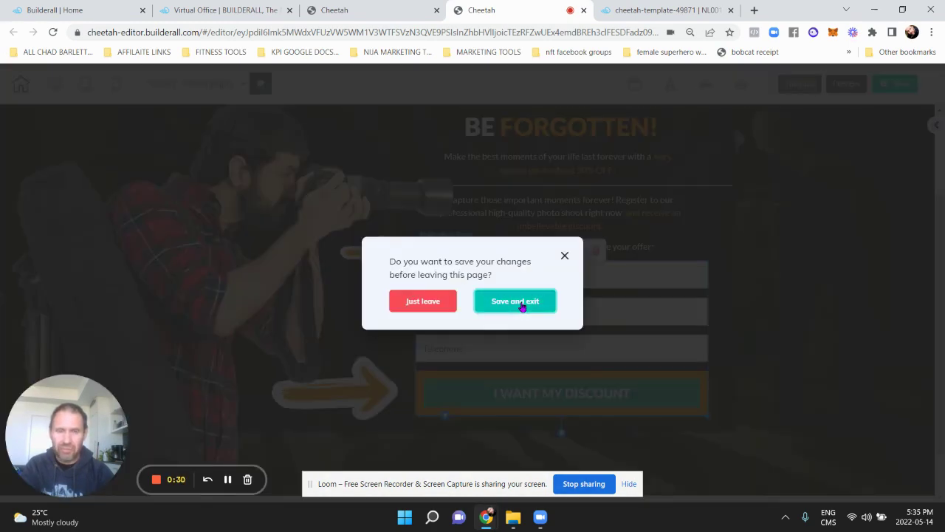
left_click(517, 303)
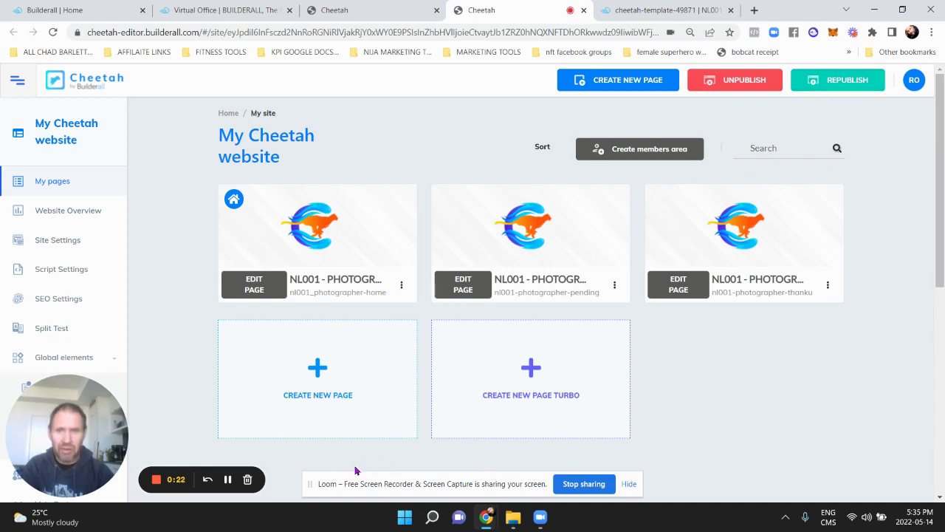
Open the photographer pending page in the editor, collapse the element sidebar and look over its content.
left_click(465, 288)
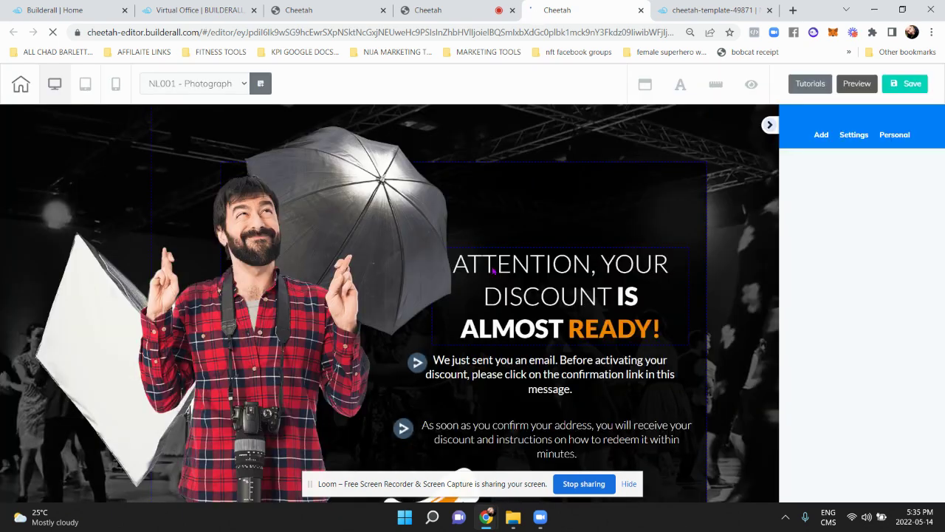
left_click(769, 125)
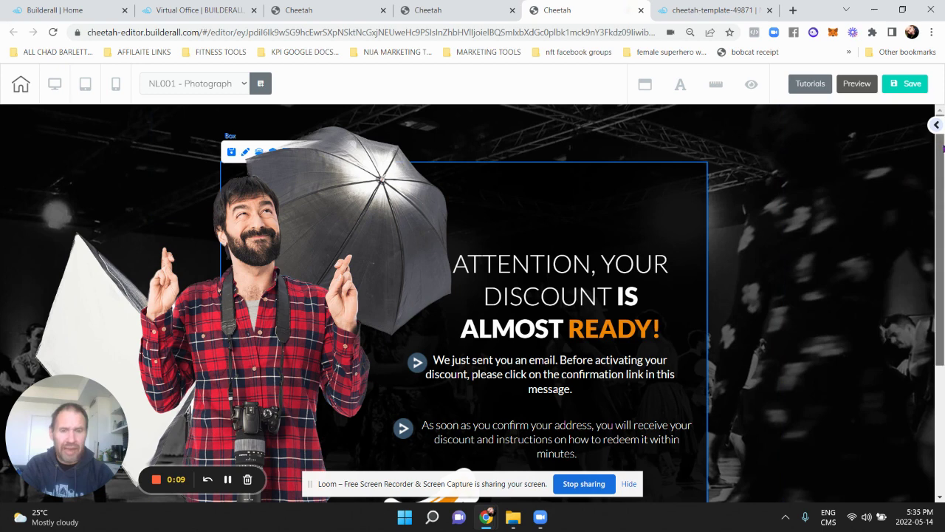
scroll(603, 213, "down", 1)
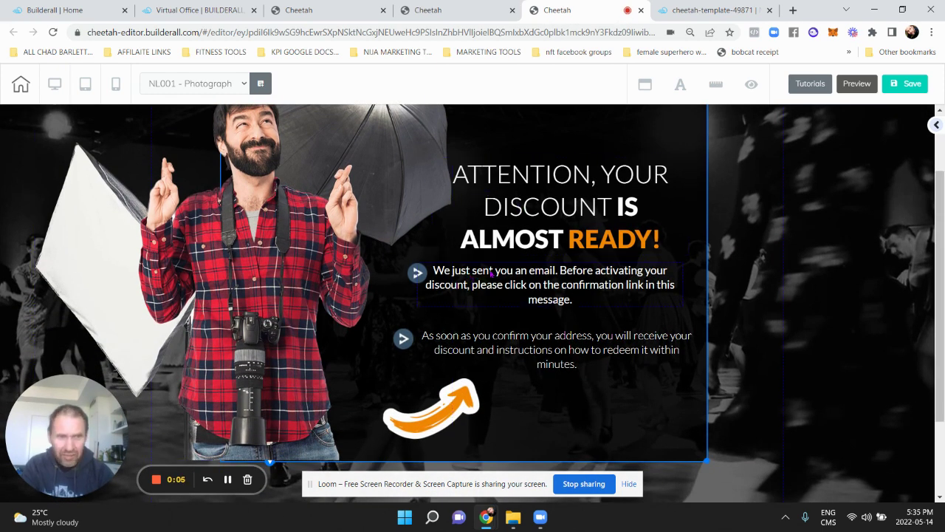
scroll(491, 273, "up", 1)
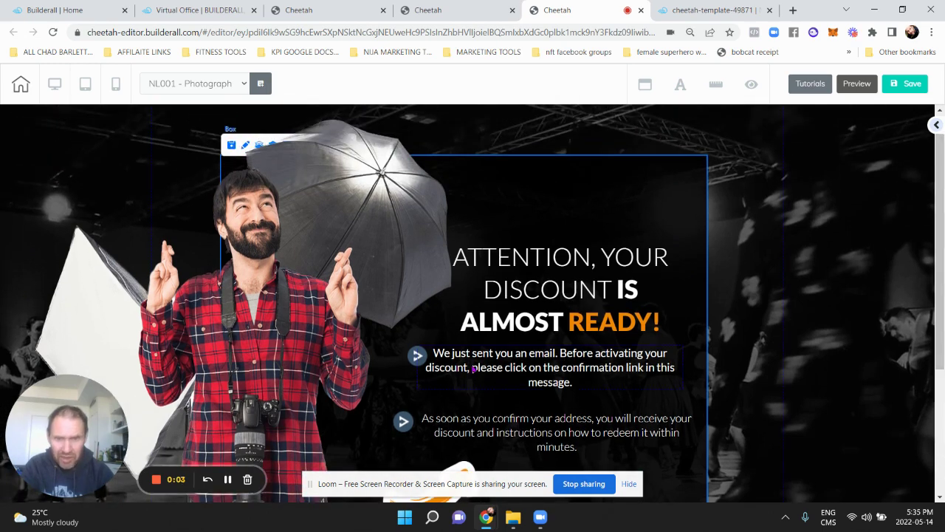